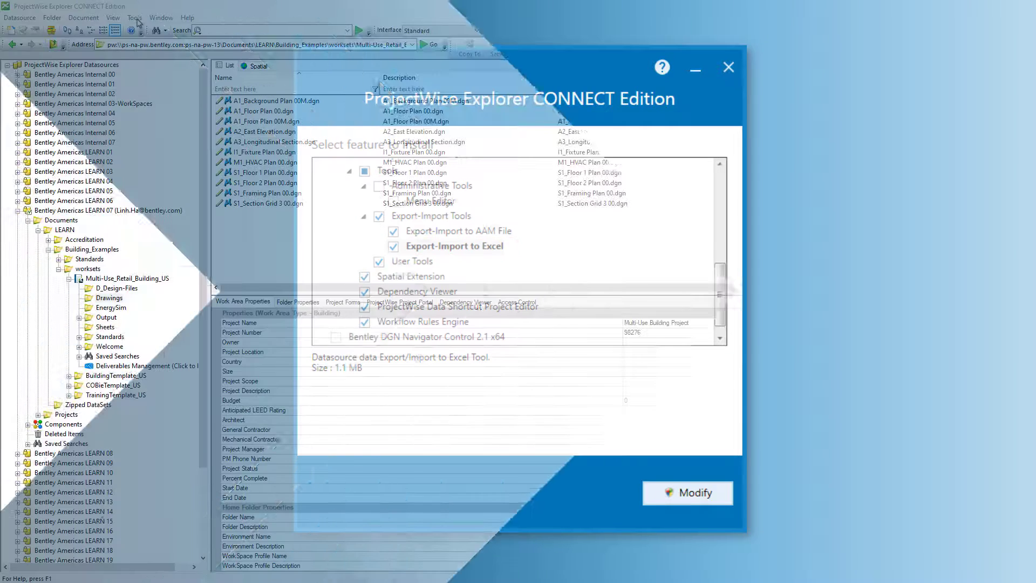
pyautogui.click(135, 18)
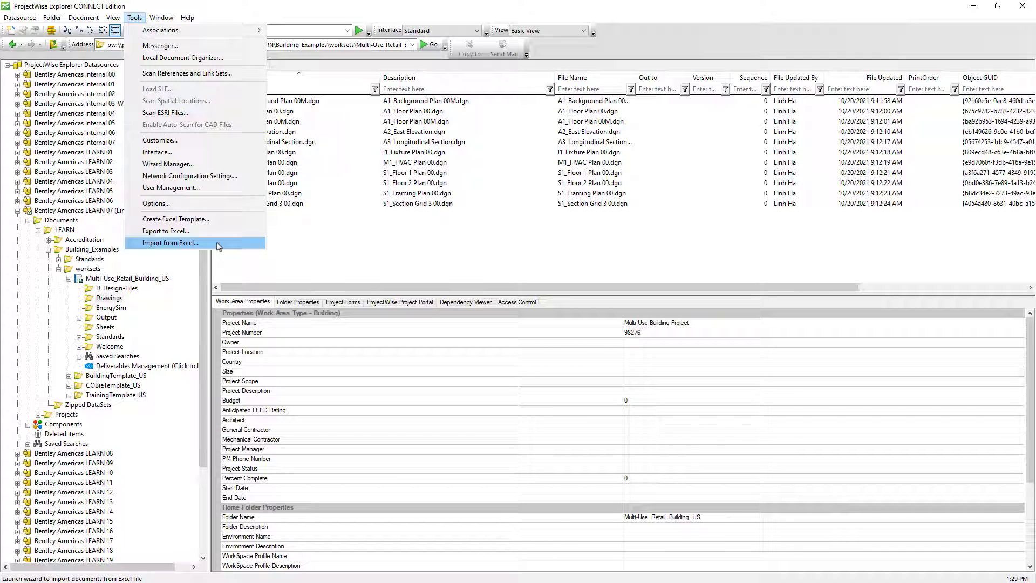
pyautogui.click(258, 242)
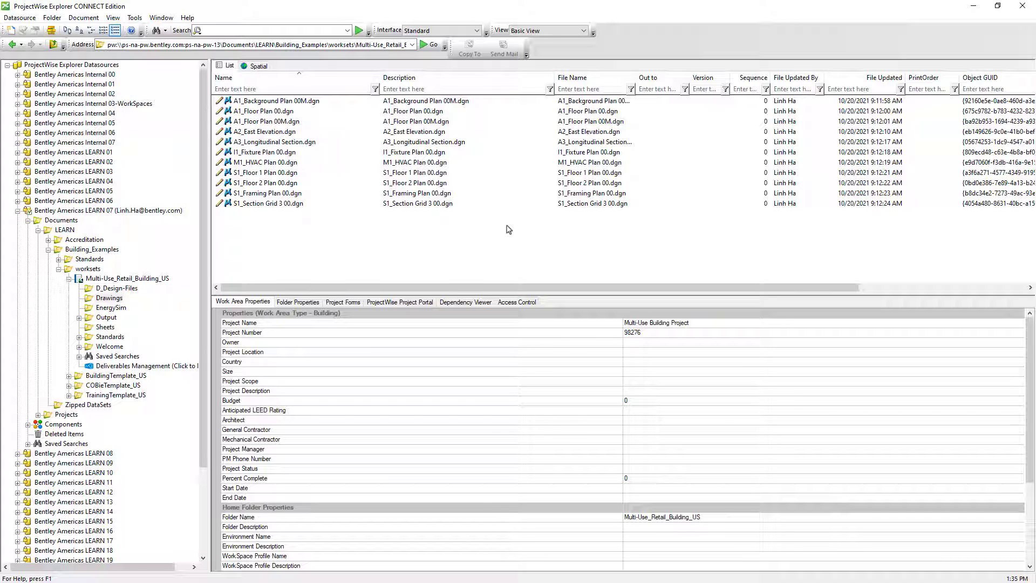
# - Start creating an Excel template with MyCompany as the environment for export and Standard as the interface for field names
pyautogui.click(135, 18)
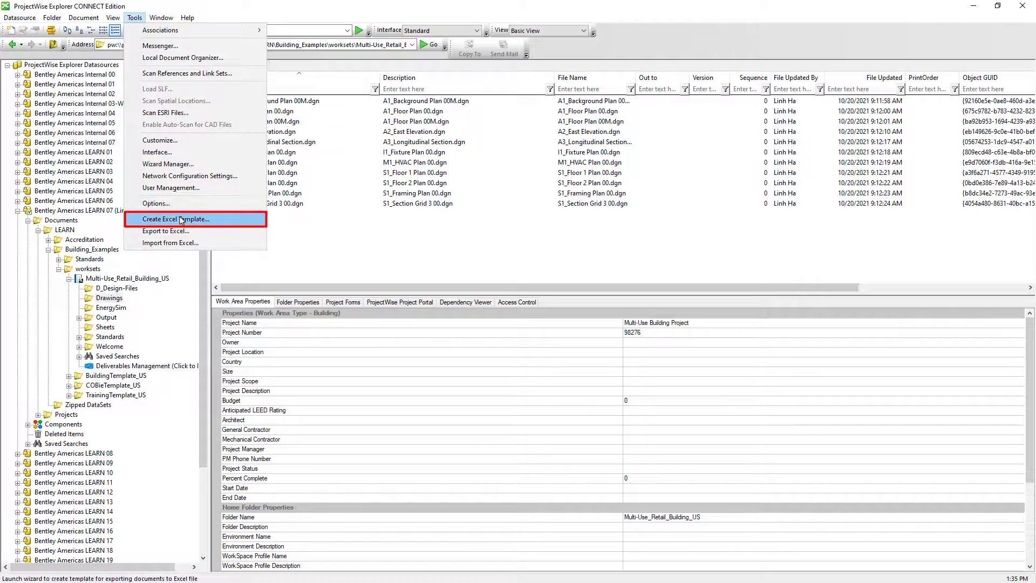
pyautogui.click(182, 219)
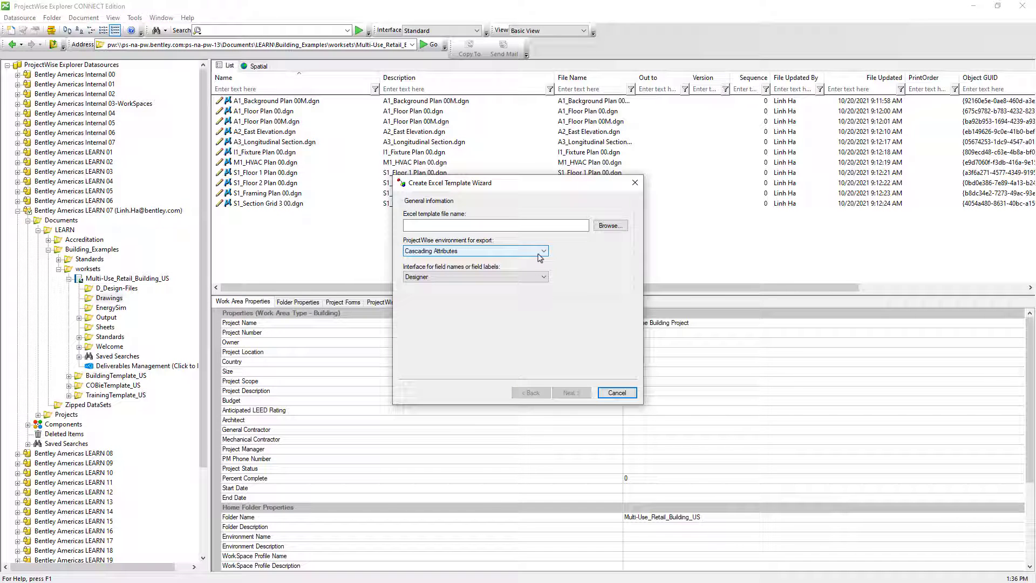
pyautogui.click(538, 253)
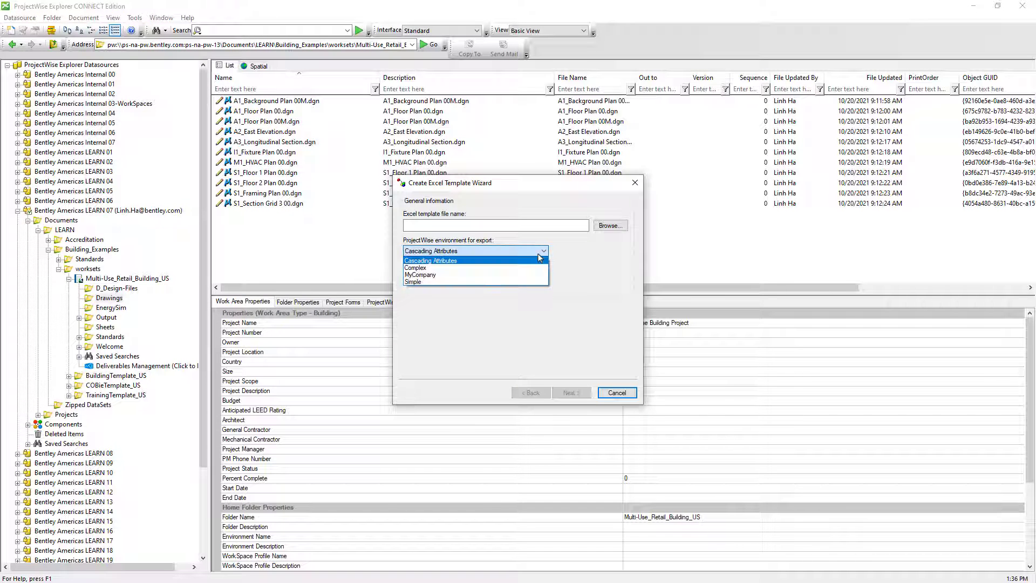
pyautogui.click(529, 275)
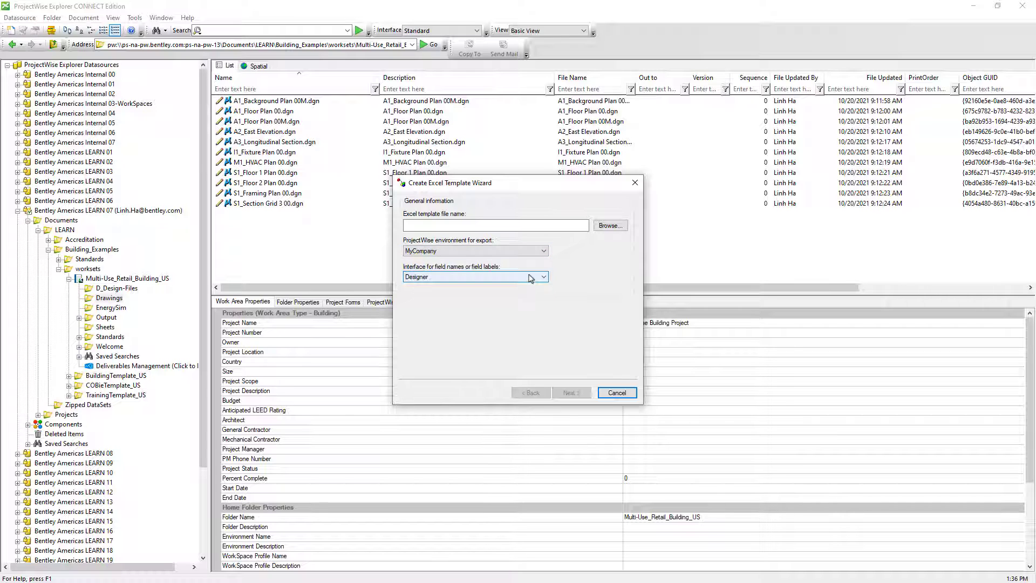
pyautogui.click(531, 277)
pyautogui.click(527, 302)
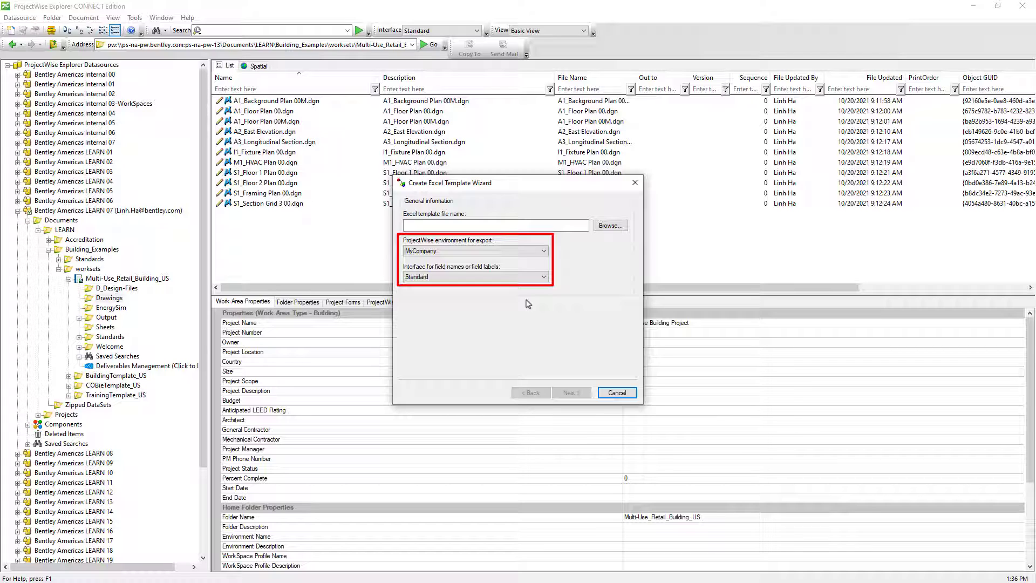
# - Name the template file "Template for Importing Documents" and include all environment attributes in the document properties for export
pyautogui.click(609, 225)
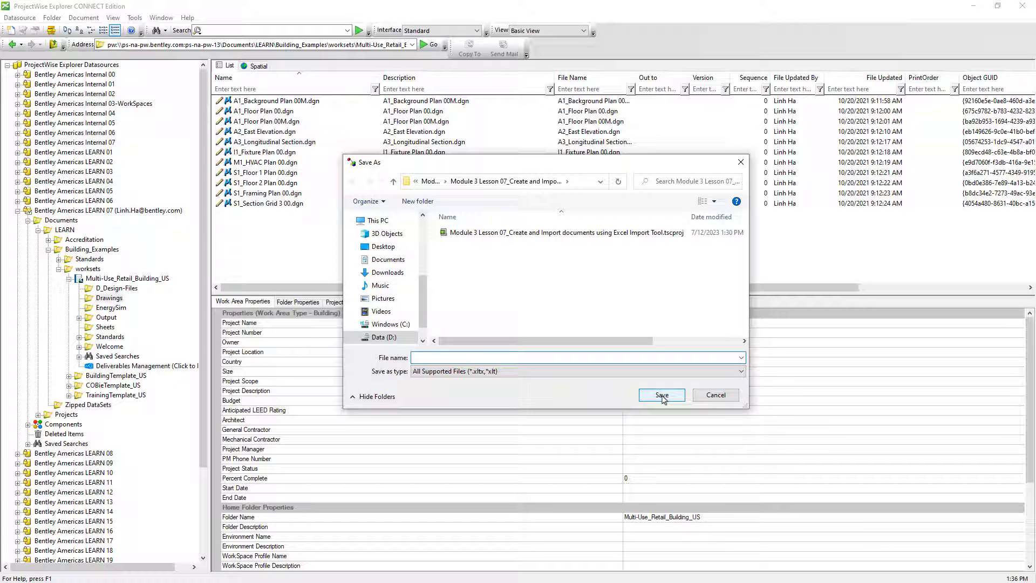
pyautogui.write('Template for Imp')
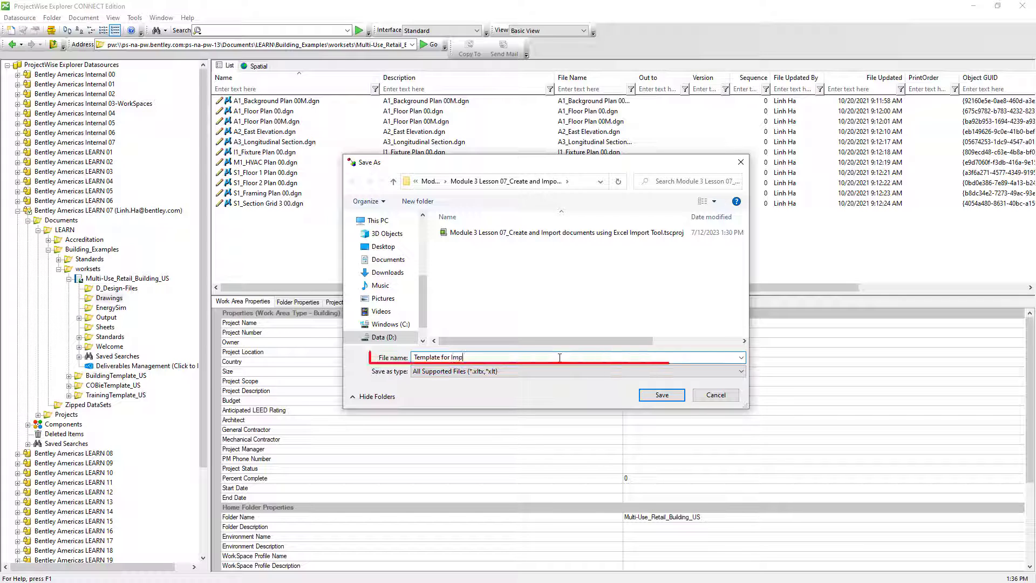
pyautogui.write('orting Documents')
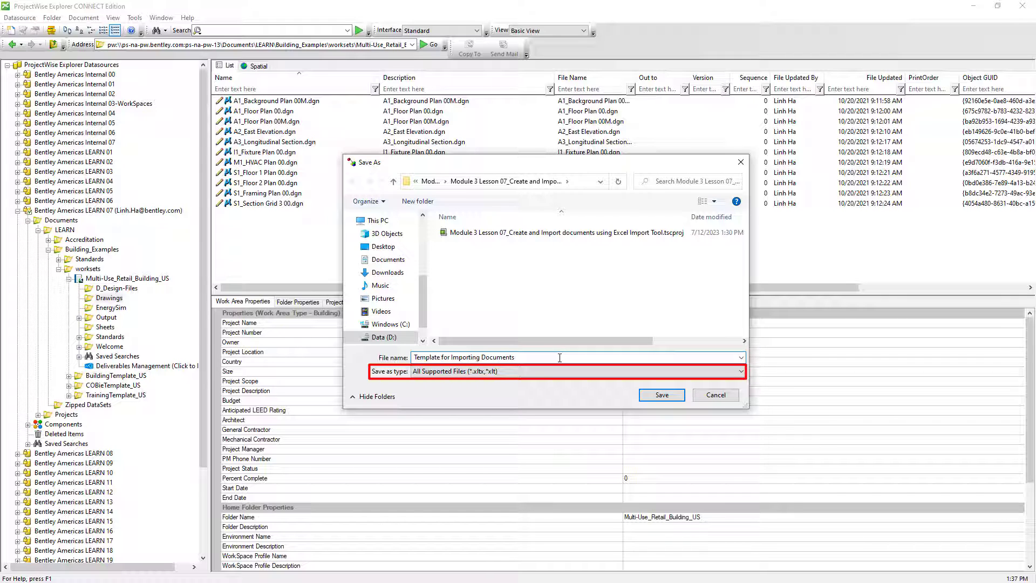
pyautogui.click(662, 395)
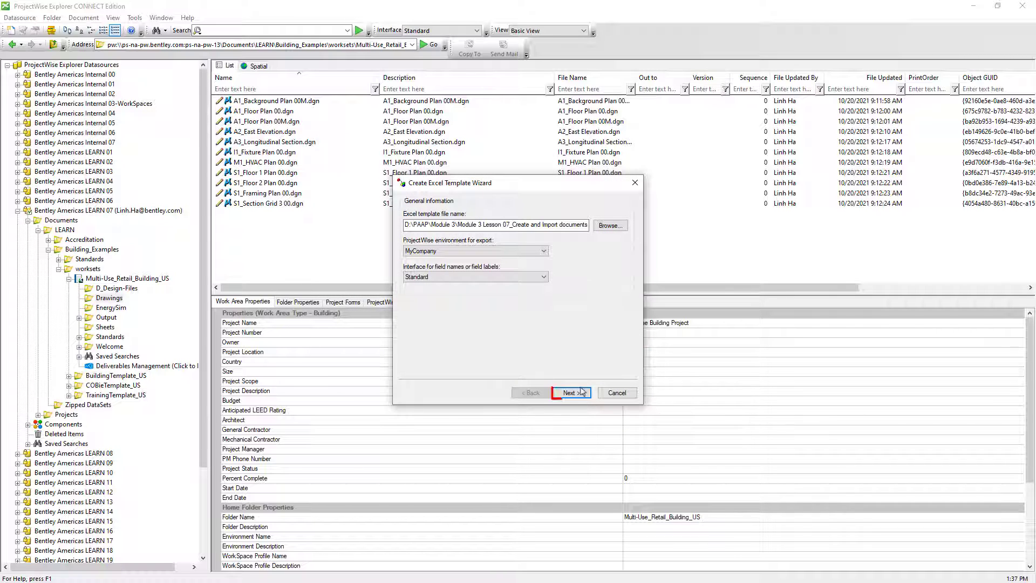
pyautogui.click(570, 393)
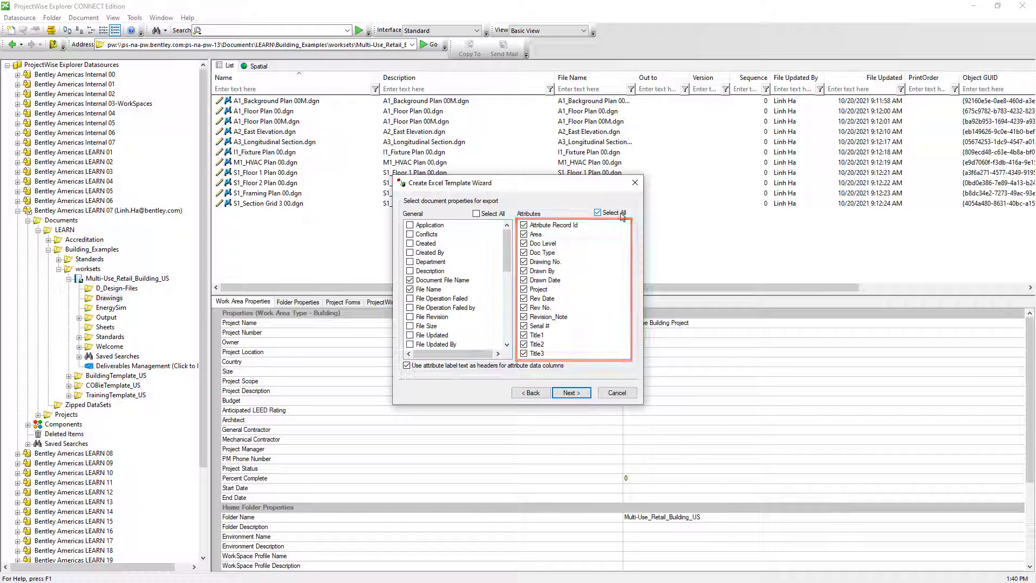
pyautogui.click(583, 396)
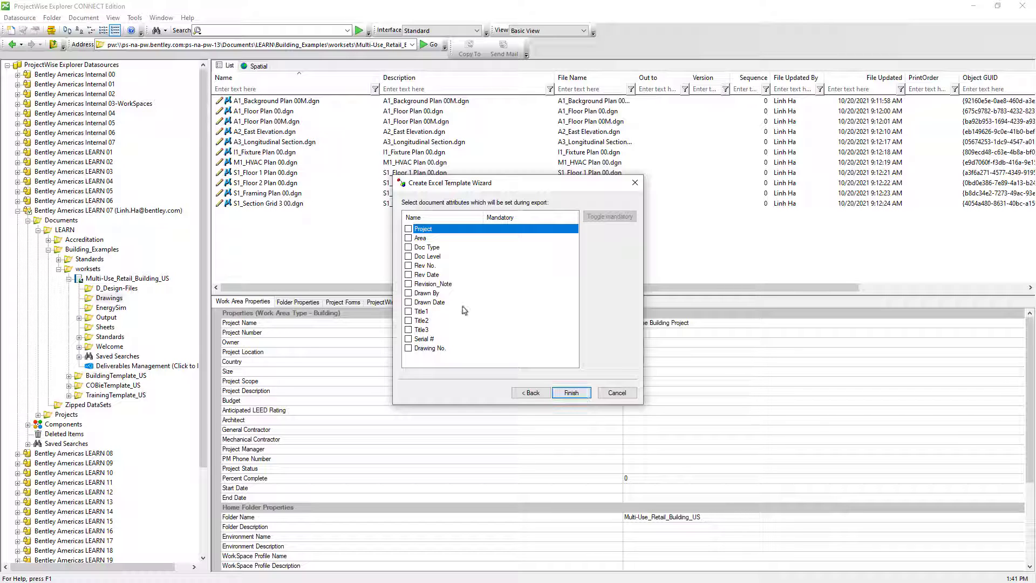
# - Try setting the Project attribute during export and toggling whether it is mandatory
pyautogui.click(409, 229)
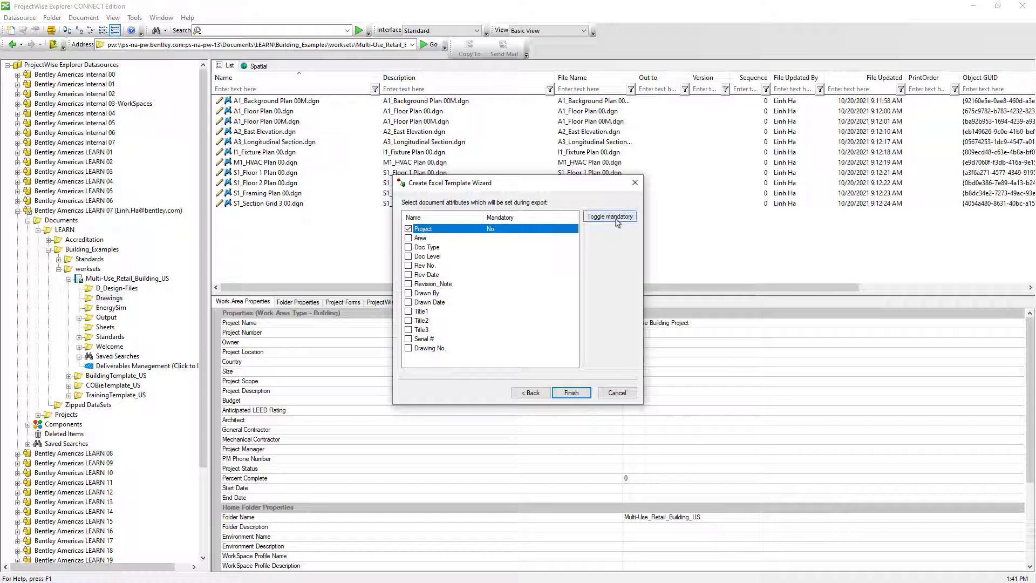
pyautogui.click(615, 219)
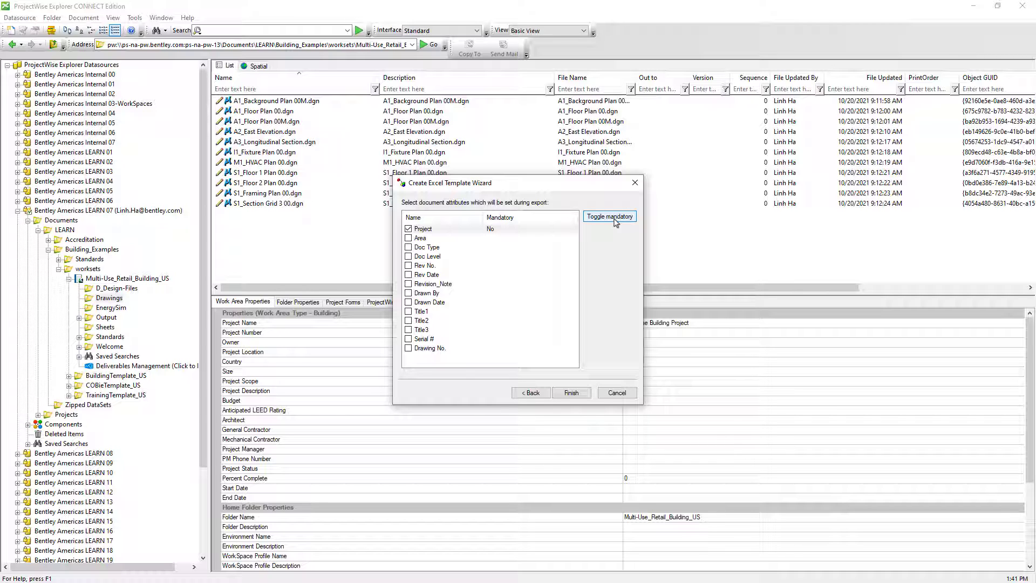
pyautogui.click(465, 232)
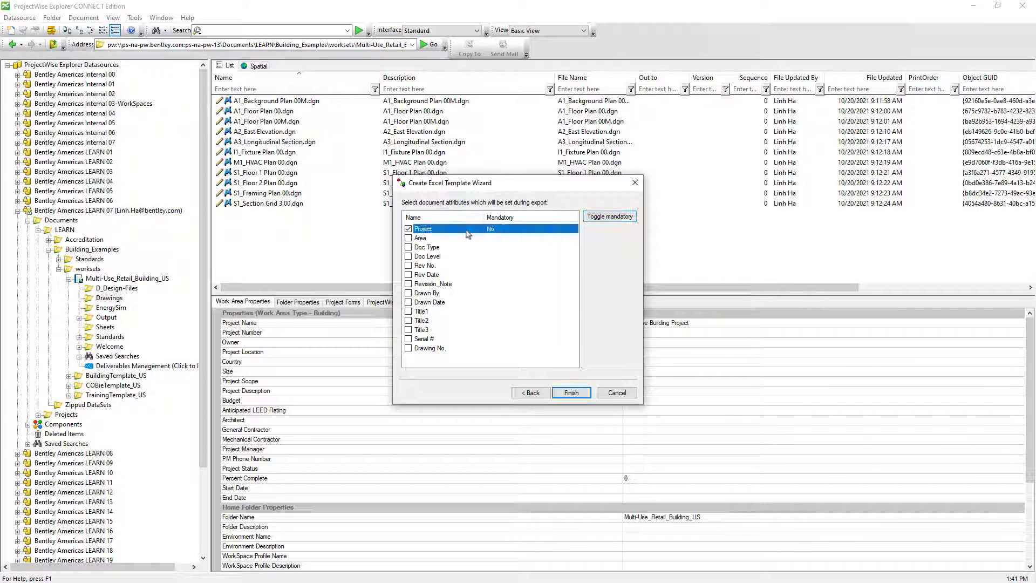
# - Finish creating the Excel template without setting any document attributes during export
pyautogui.click(569, 393)
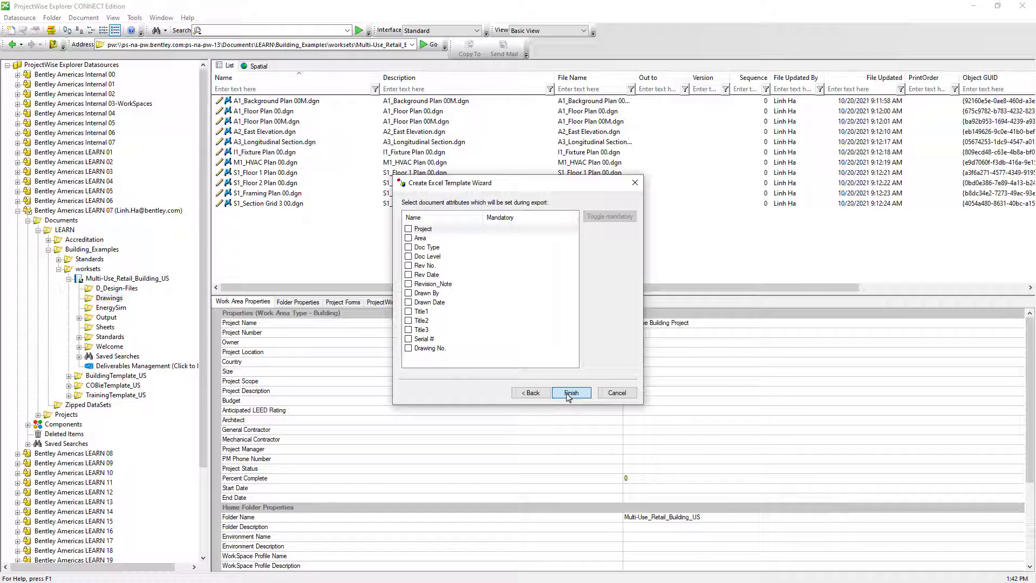
pyautogui.click(570, 392)
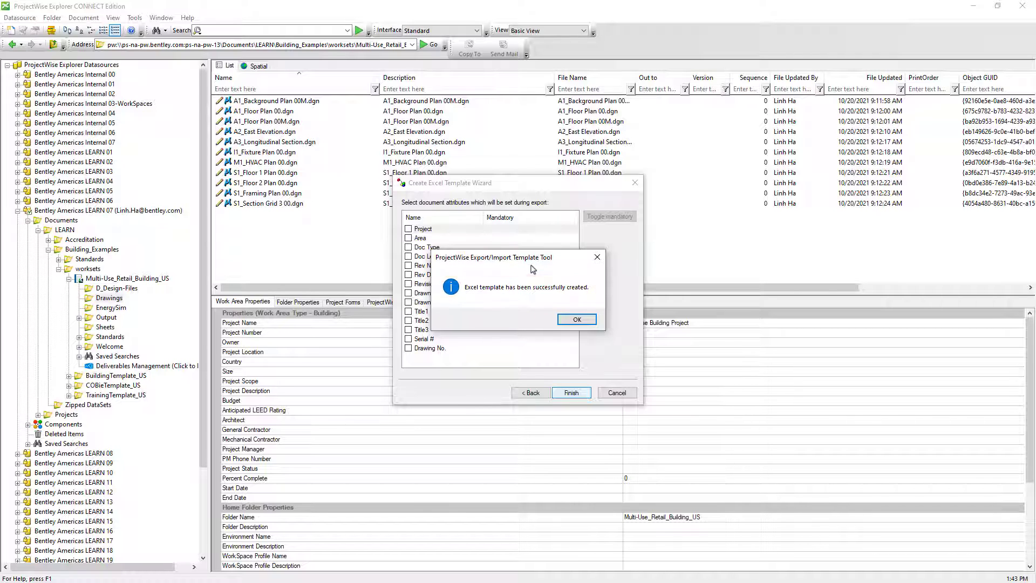
pyautogui.click(573, 320)
# - Review the attributes of document 98276_RW_2DM_G_00001, close its properties and add the document to the Excel export list
pyautogui.doubleClick(636, 297)
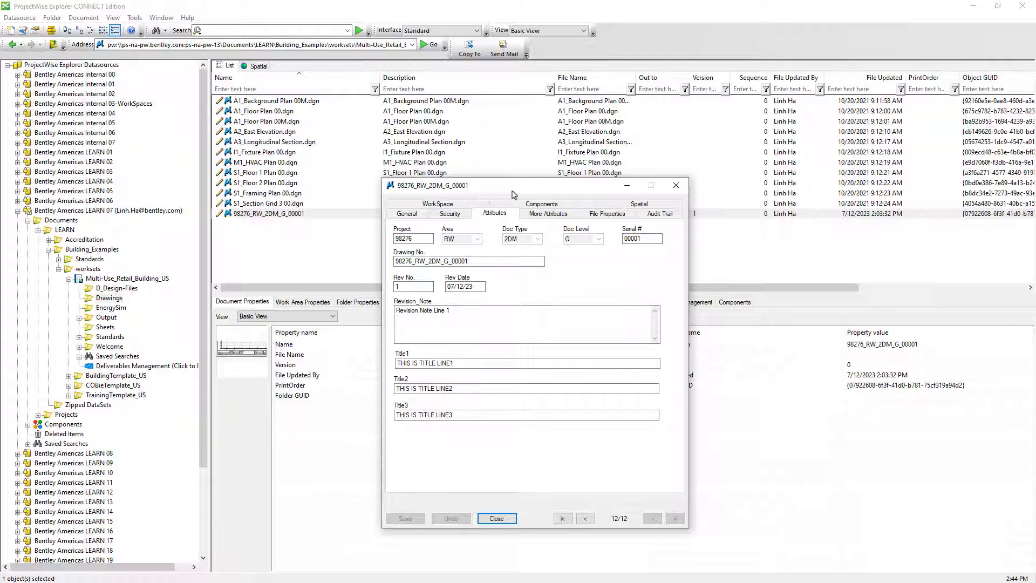
pyautogui.click(669, 188)
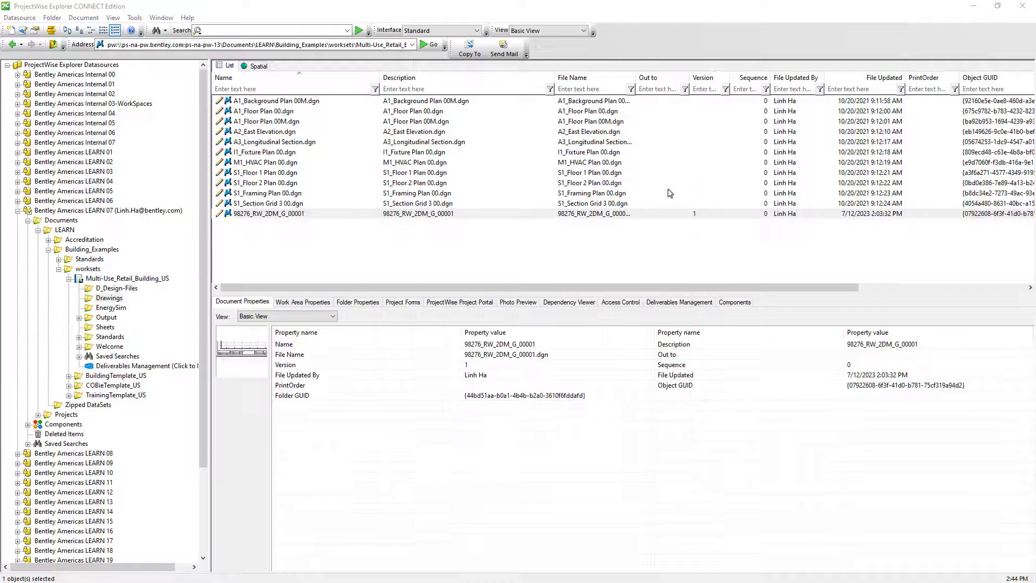
pyautogui.rightClick(302, 215)
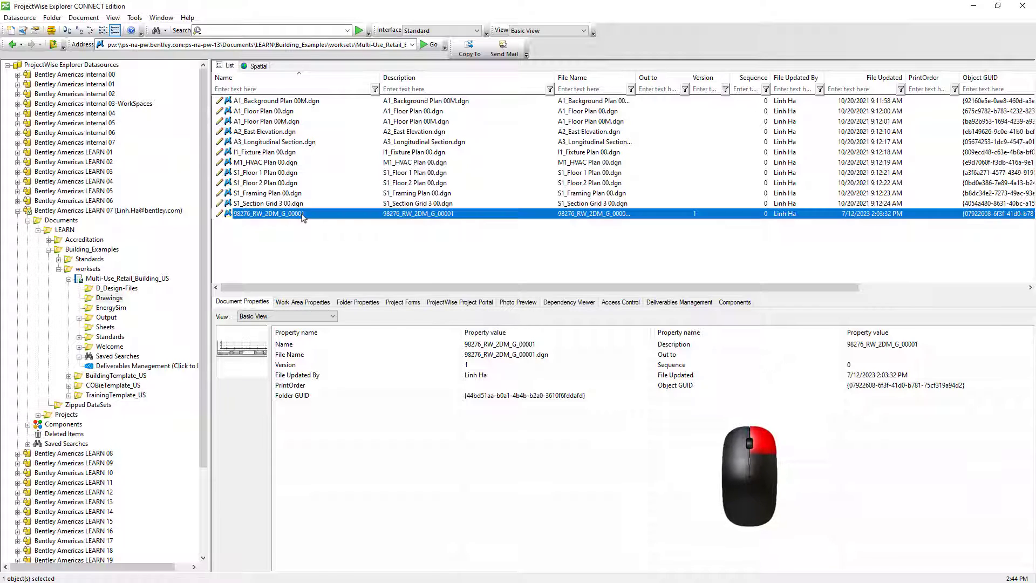
pyautogui.moveTo(382, 266)
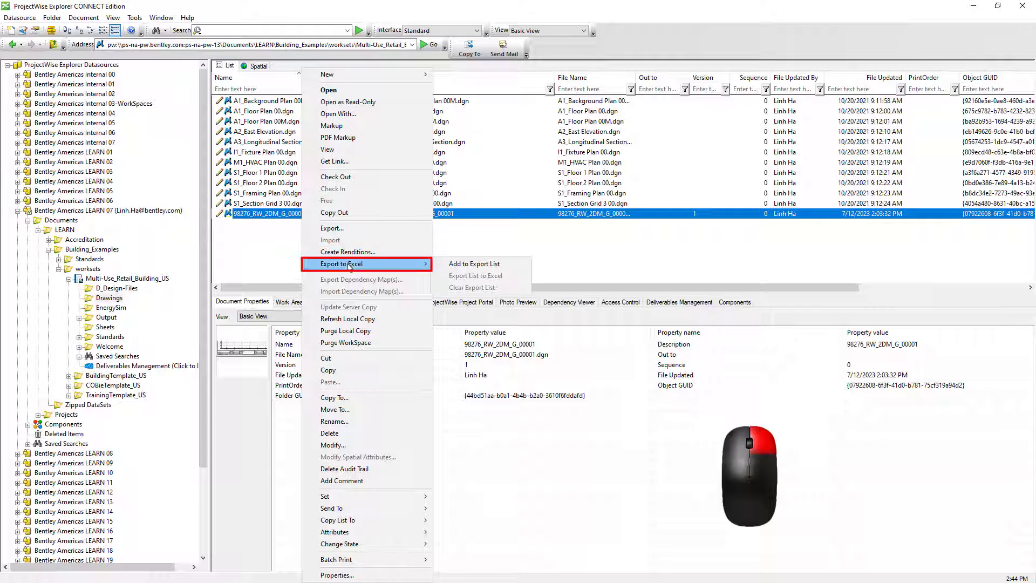
pyautogui.click(474, 263)
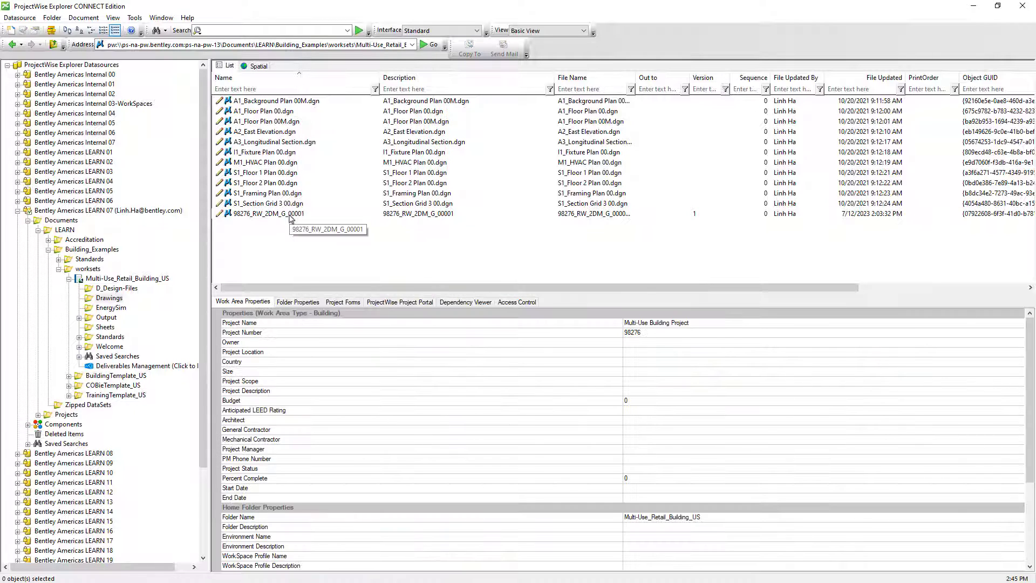
# - Start exporting the list to Excel, using Template for Importing Documents.xltx as the template and "example output file" as the output file name
pyautogui.click(291, 216)
pyautogui.rightClick(291, 216)
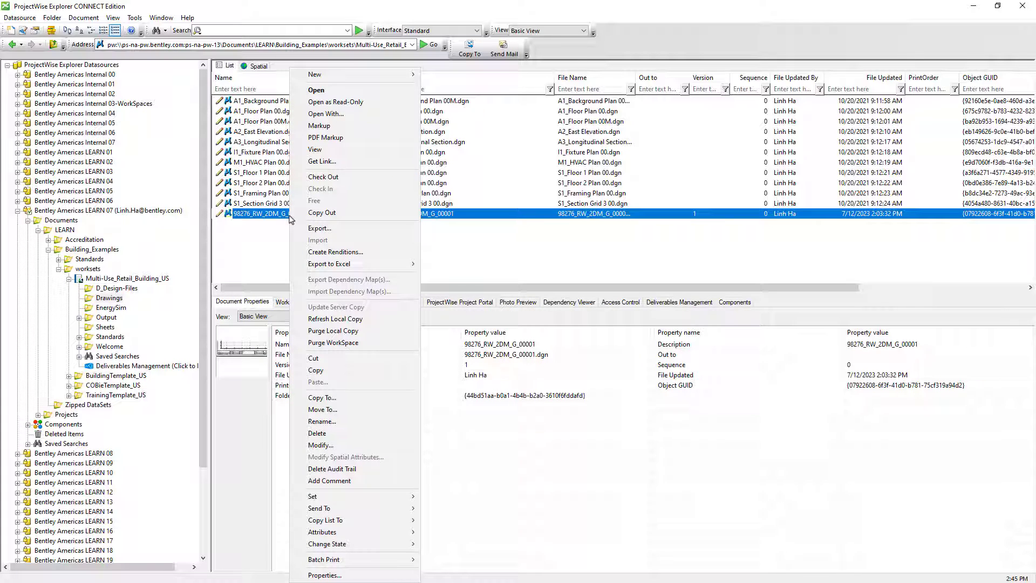
pyautogui.moveTo(316, 268)
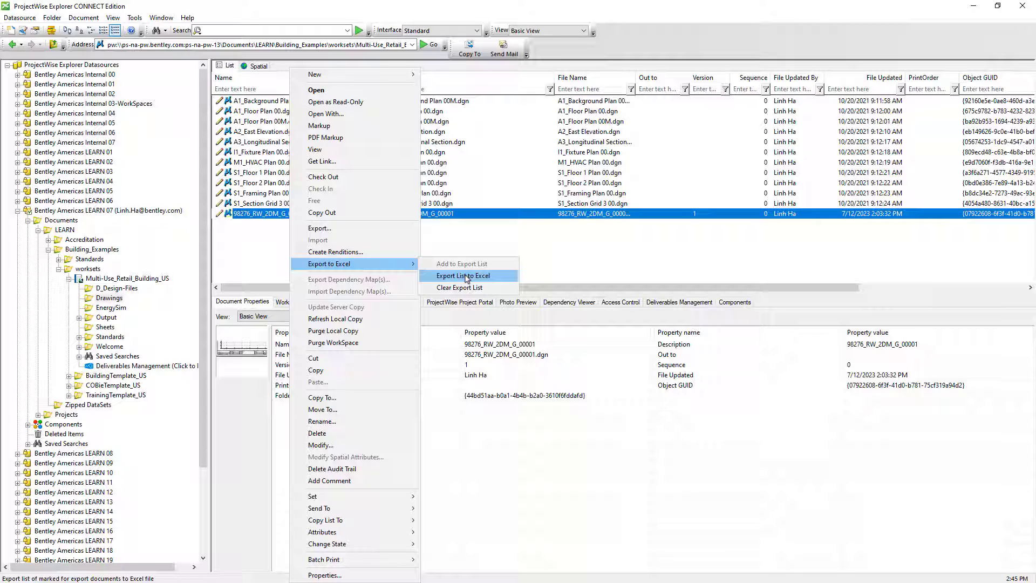
pyautogui.click(467, 278)
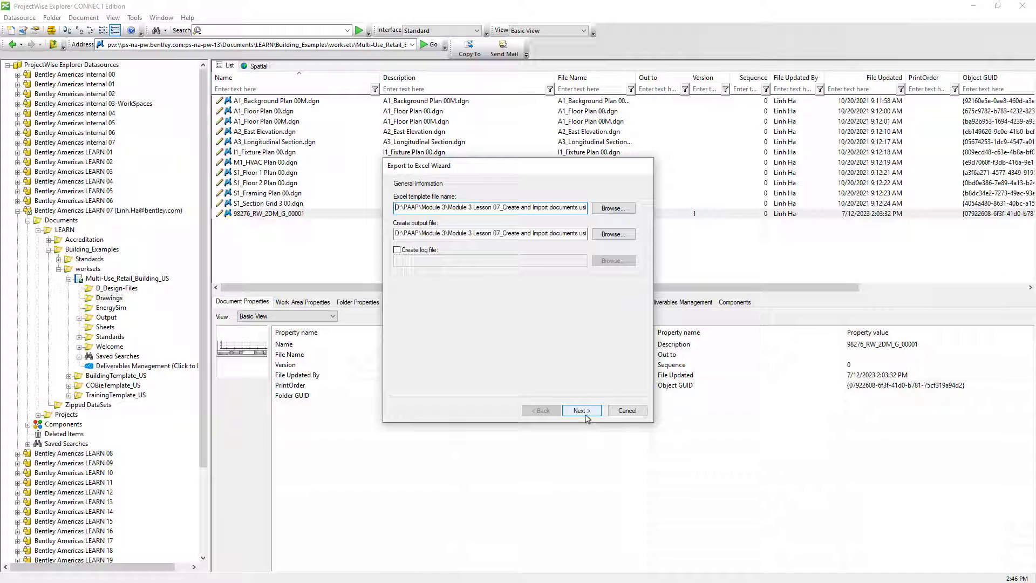
pyautogui.click(613, 209)
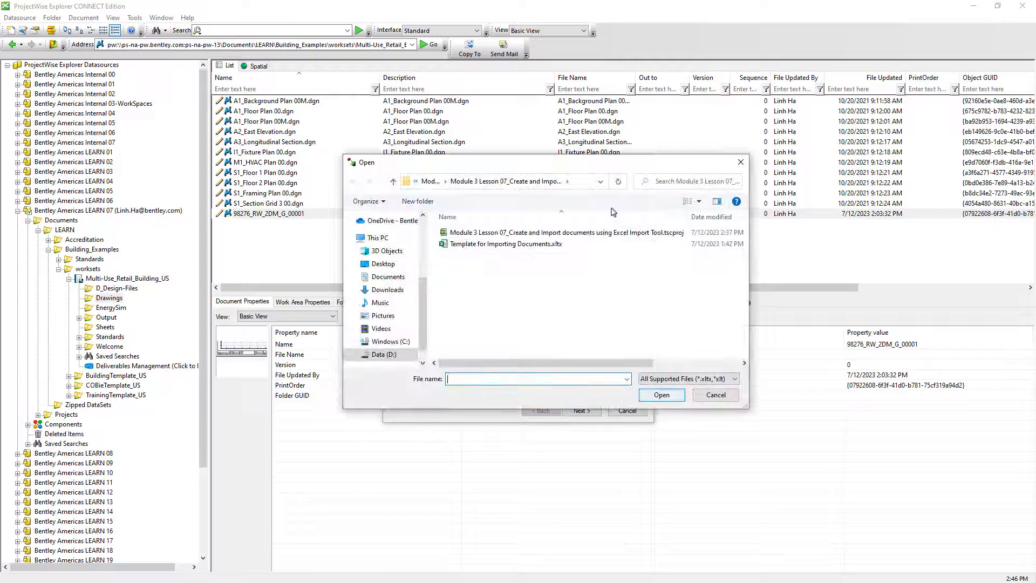
pyautogui.click(560, 247)
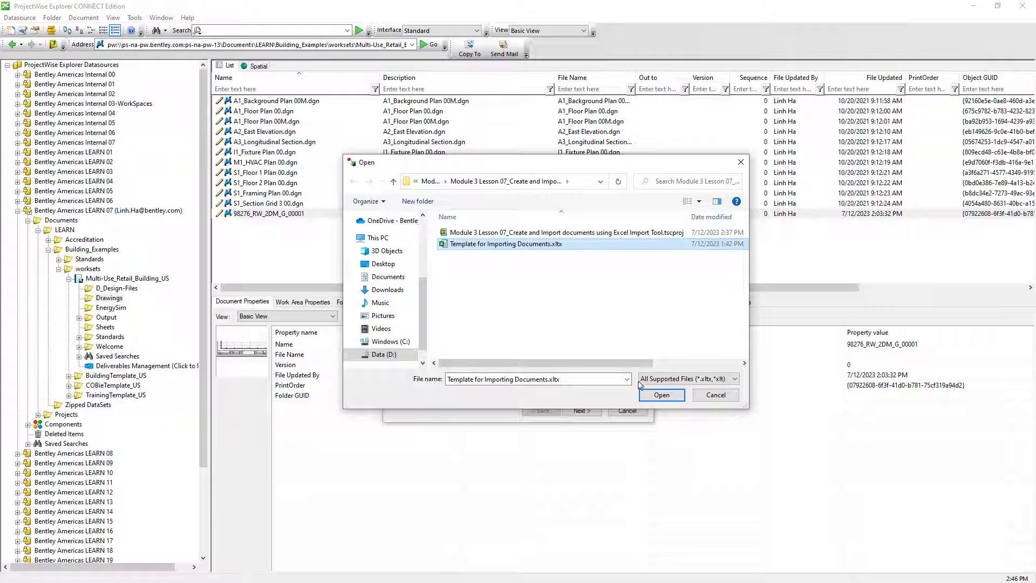
pyautogui.click(660, 394)
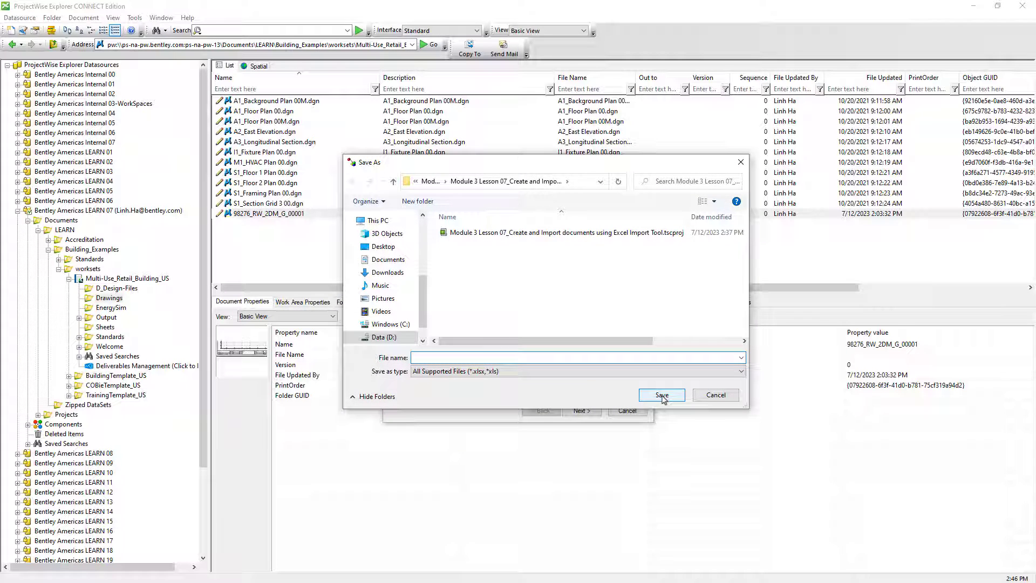
pyautogui.write('example output file')
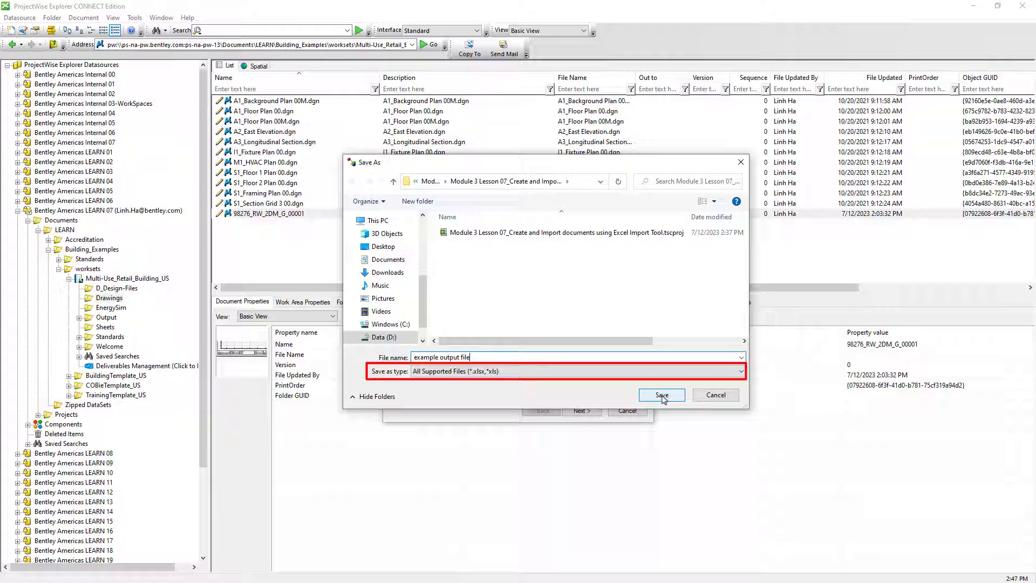
pyautogui.click(655, 396)
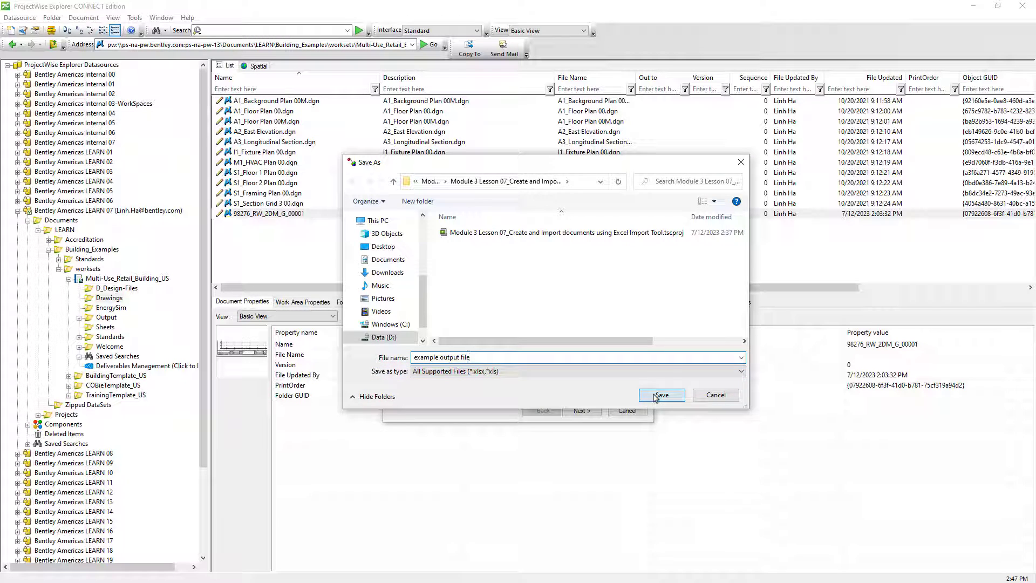
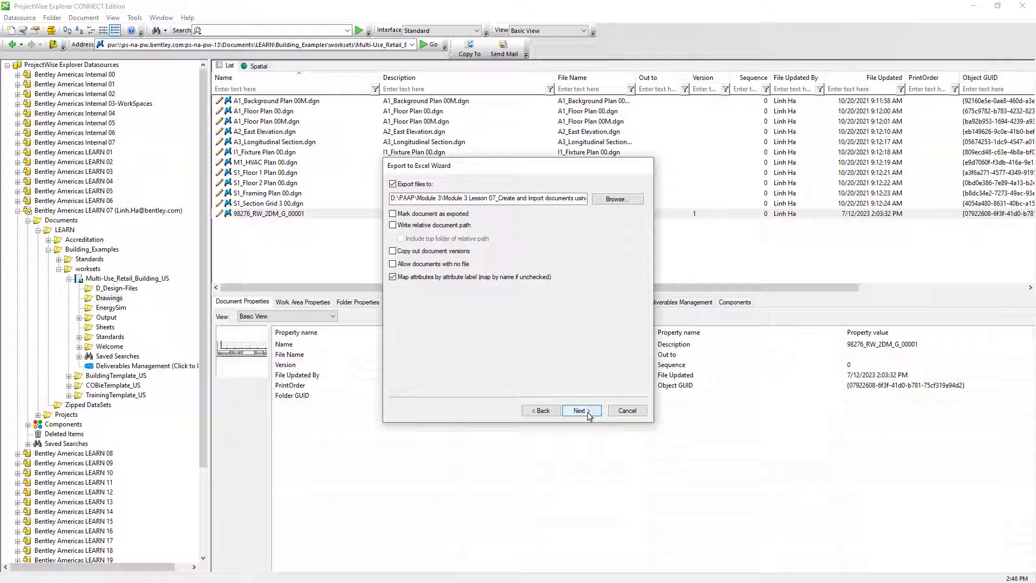
# - Check the export folder path and allow documents with no file in the export options
pyautogui.moveTo(391, 198); pyautogui.dragTo(577, 199)
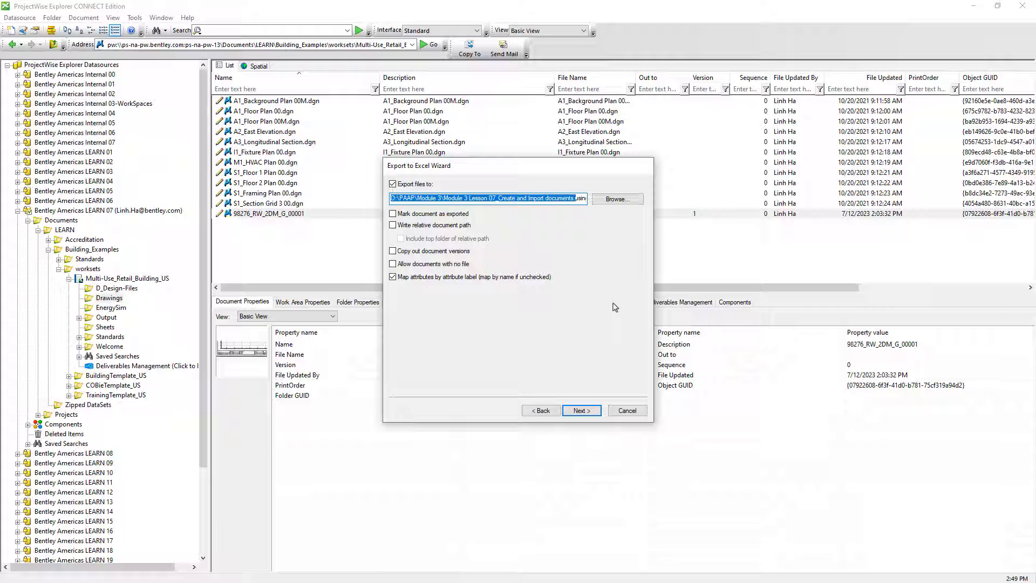
pyautogui.click(554, 200)
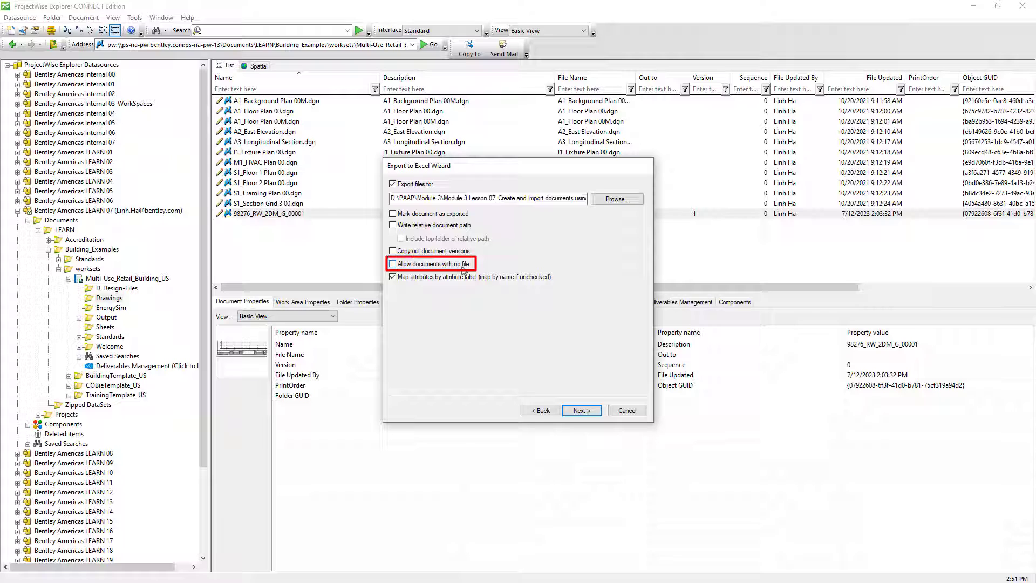
pyautogui.click(458, 265)
pyautogui.click(460, 266)
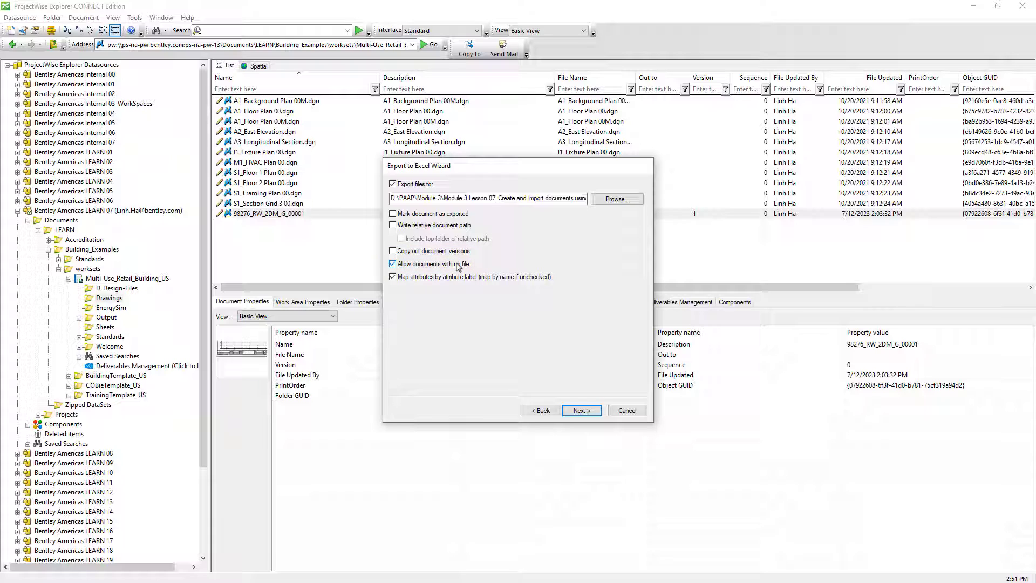
# - Accept the export options and the preselected document 98276_RW_2DM_G_00001, and run the export to Excel
pyautogui.click(579, 410)
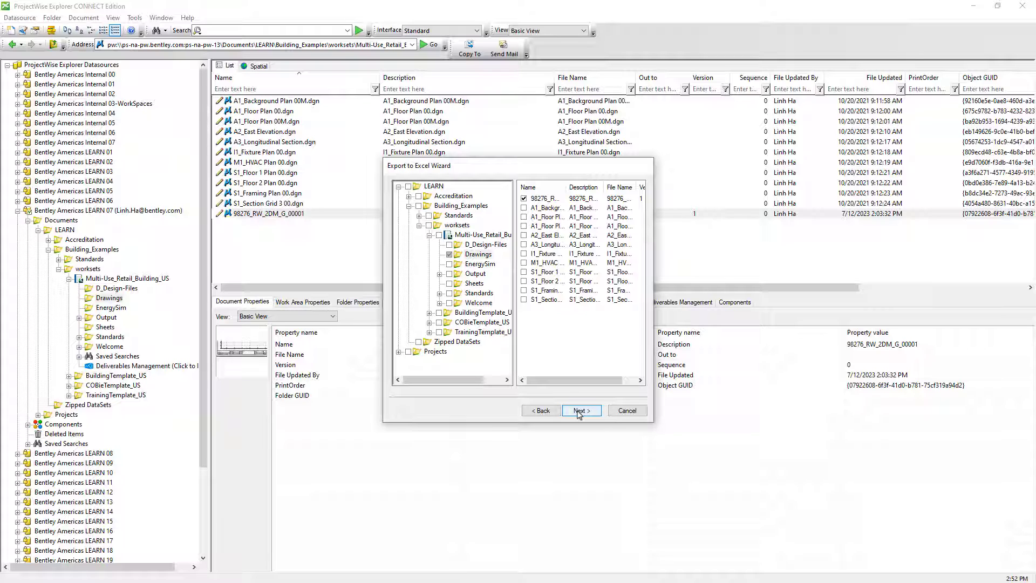
pyautogui.click(579, 411)
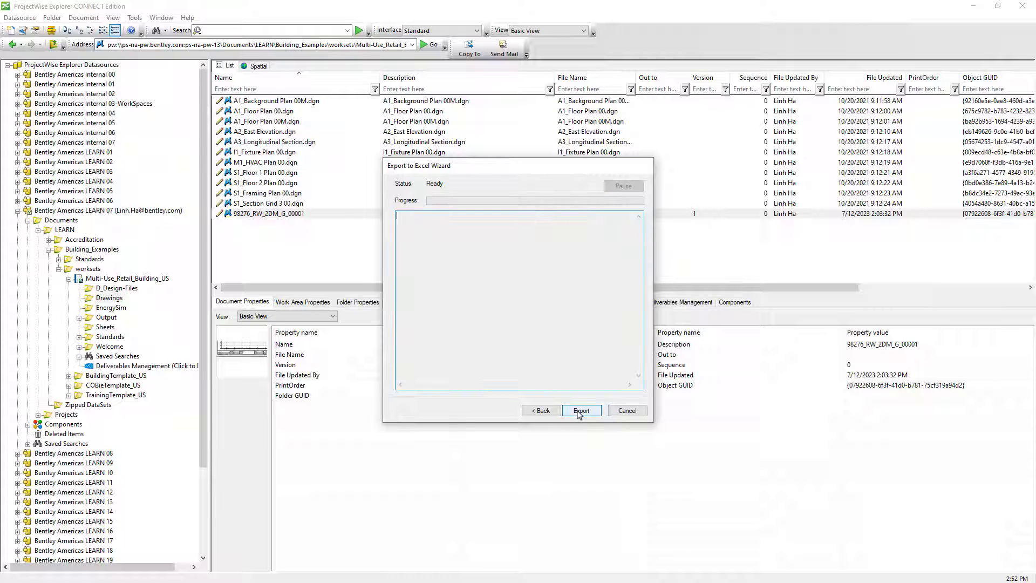
pyautogui.click(579, 411)
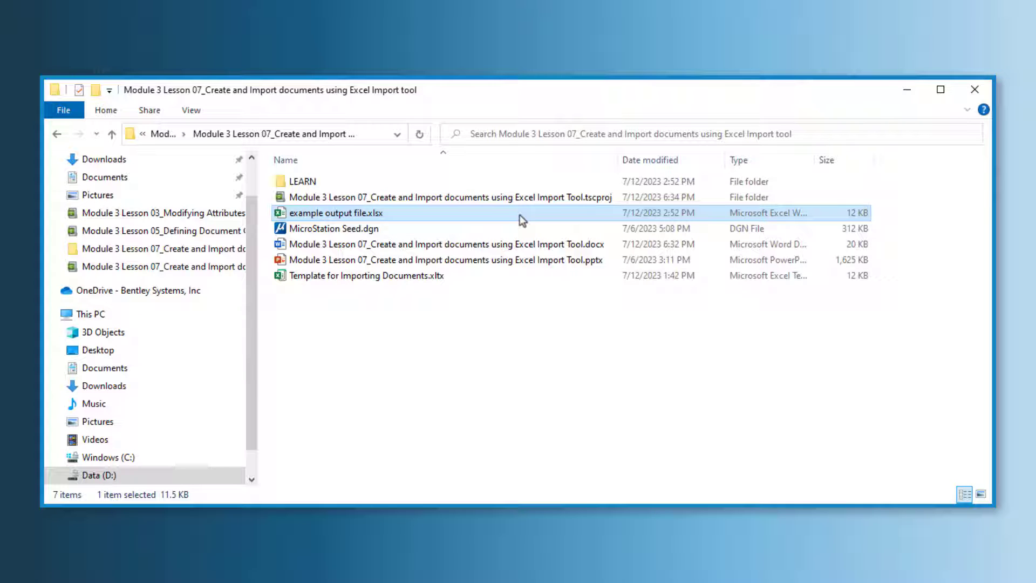
# - Open example output file.xlsx from the lesson folder in Excel and unprotect Sheet1
pyautogui.doubleClick(520, 214)
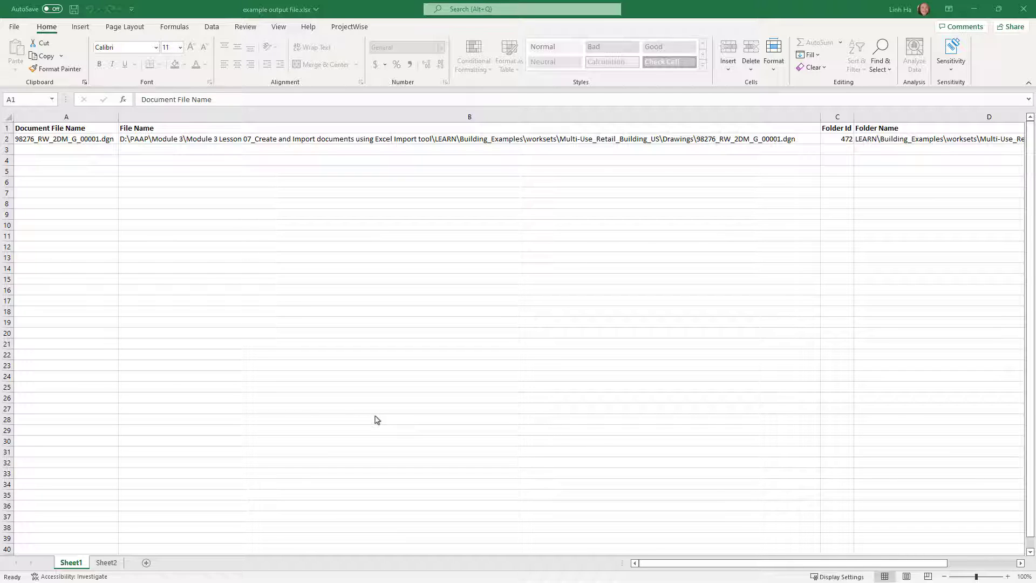
pyautogui.click(76, 563)
pyautogui.rightClick(75, 564)
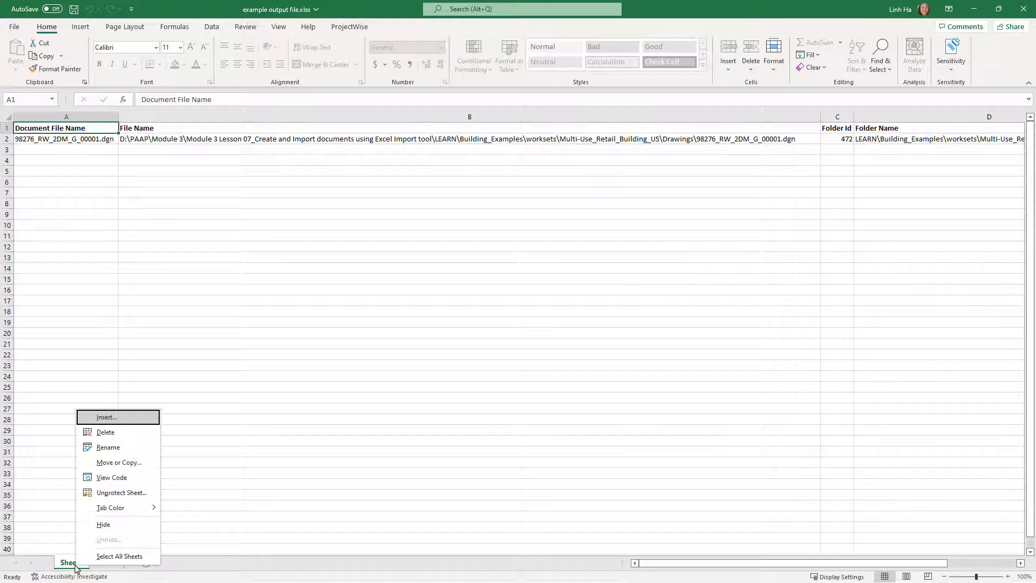
pyautogui.click(144, 497)
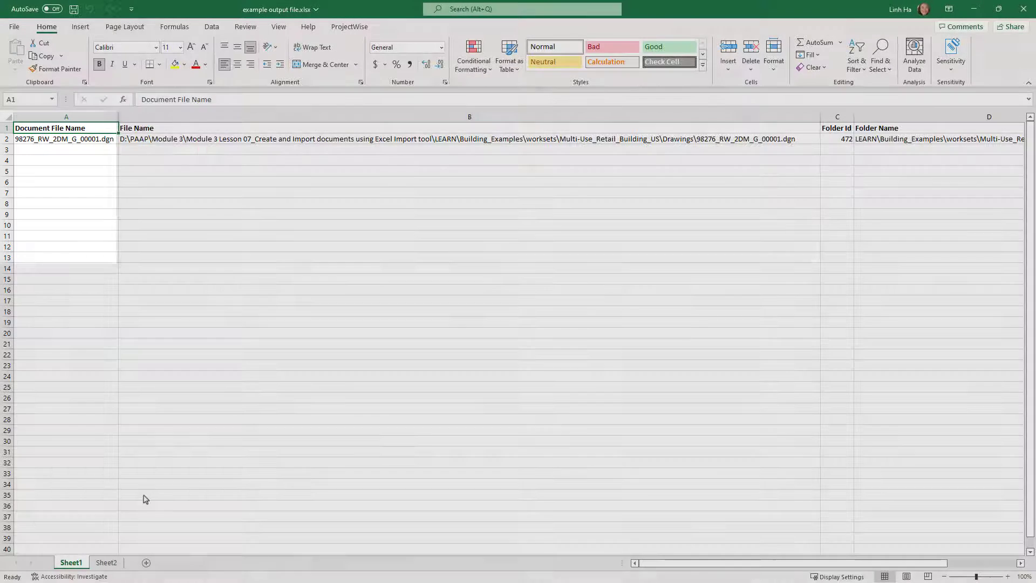
# - Paste the full path of MicroStation Seed.dgn into File Name cell B3 and fill it down to B13
pyautogui.click(198, 149)
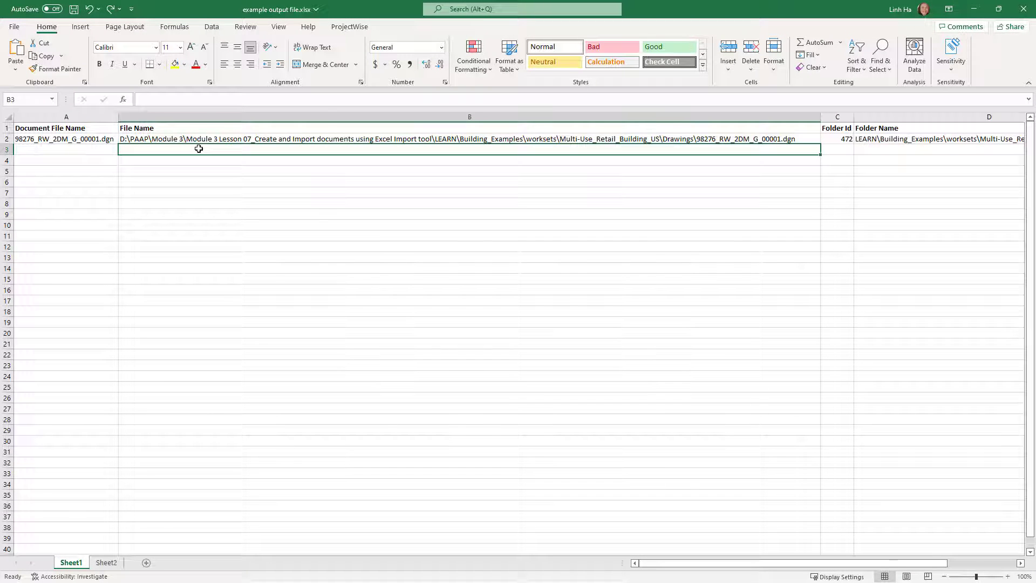
pyautogui.rightClick(198, 148)
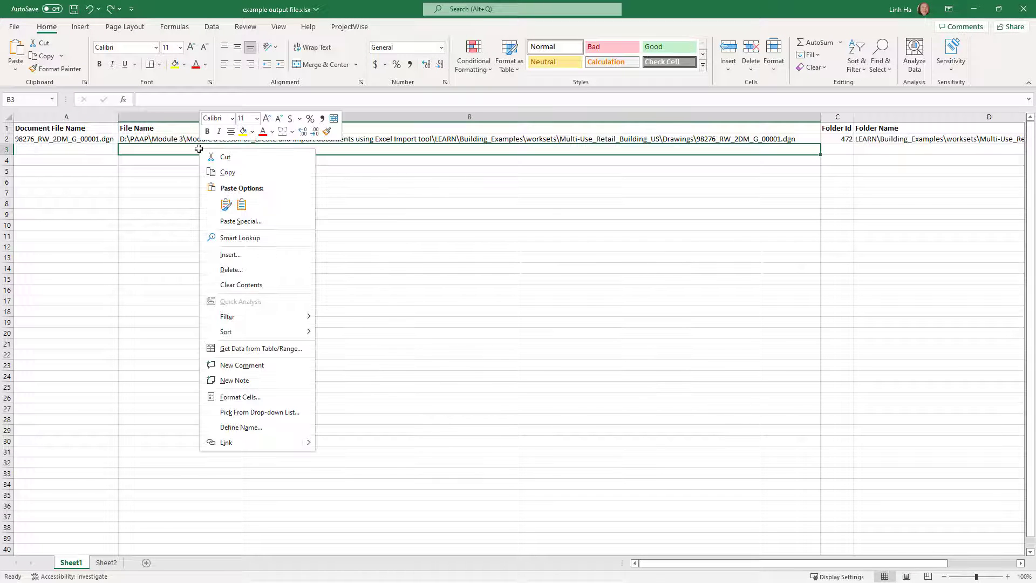
pyautogui.click(226, 204)
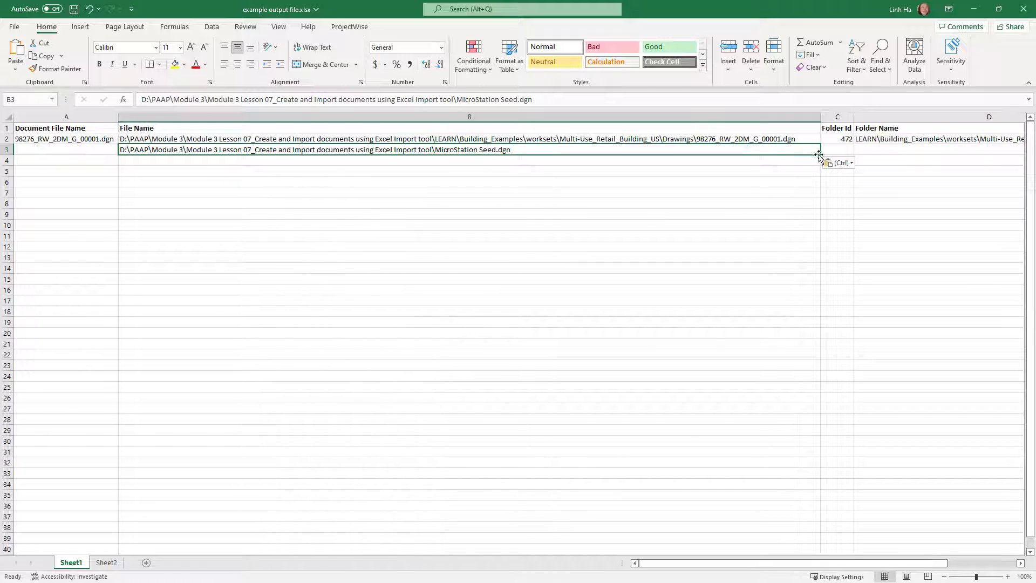
pyautogui.moveTo(819, 156); pyautogui.dragTo(814, 261)
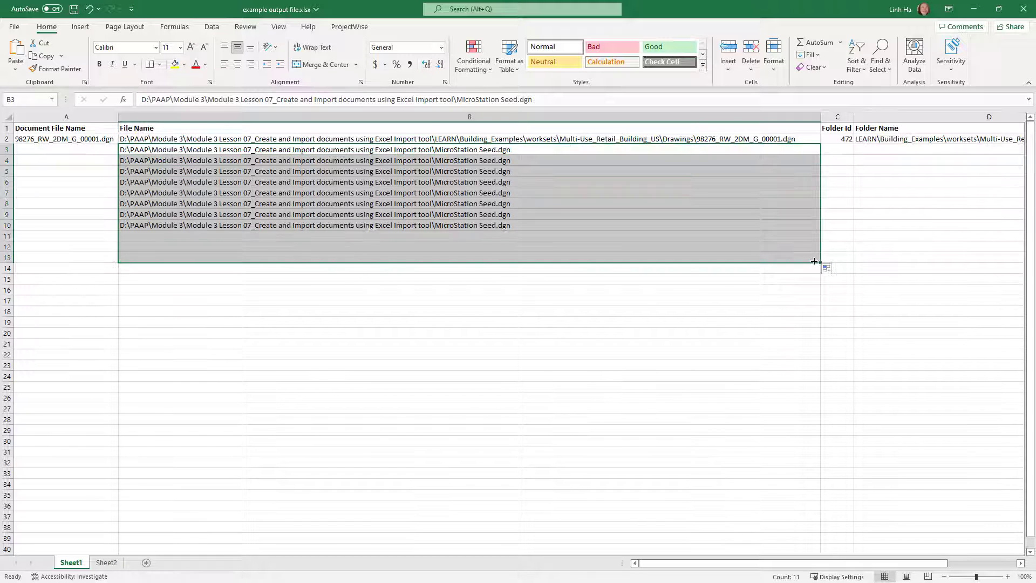
# - Clear the contents of the Folder Id cell C2
pyautogui.click(839, 139)
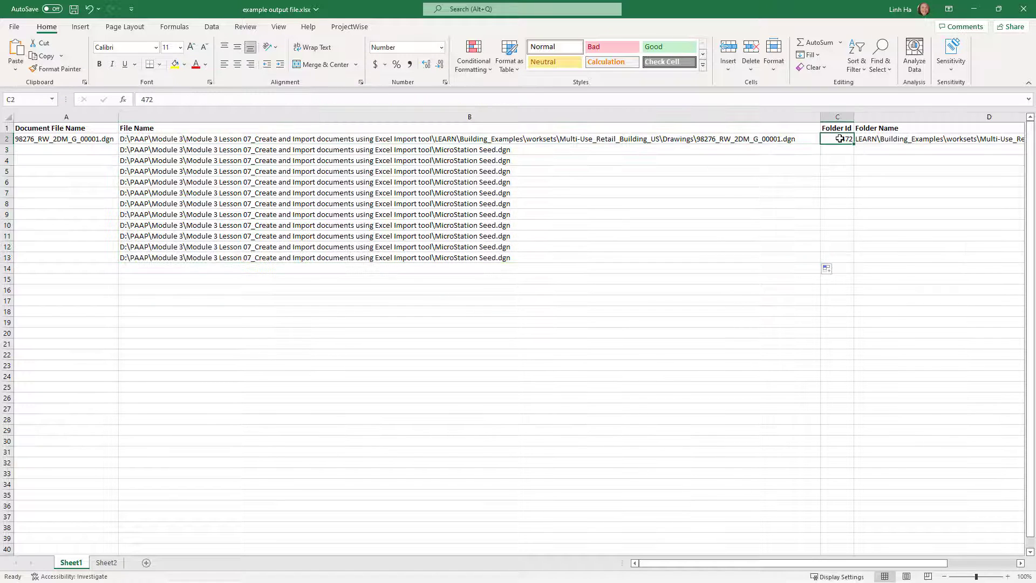
pyautogui.rightClick(839, 138)
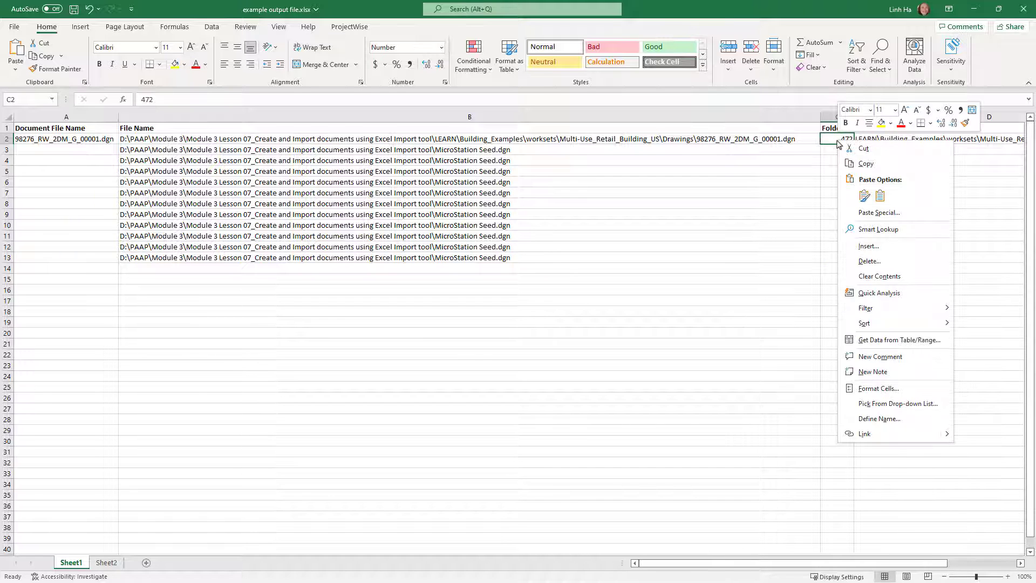
pyautogui.click(872, 276)
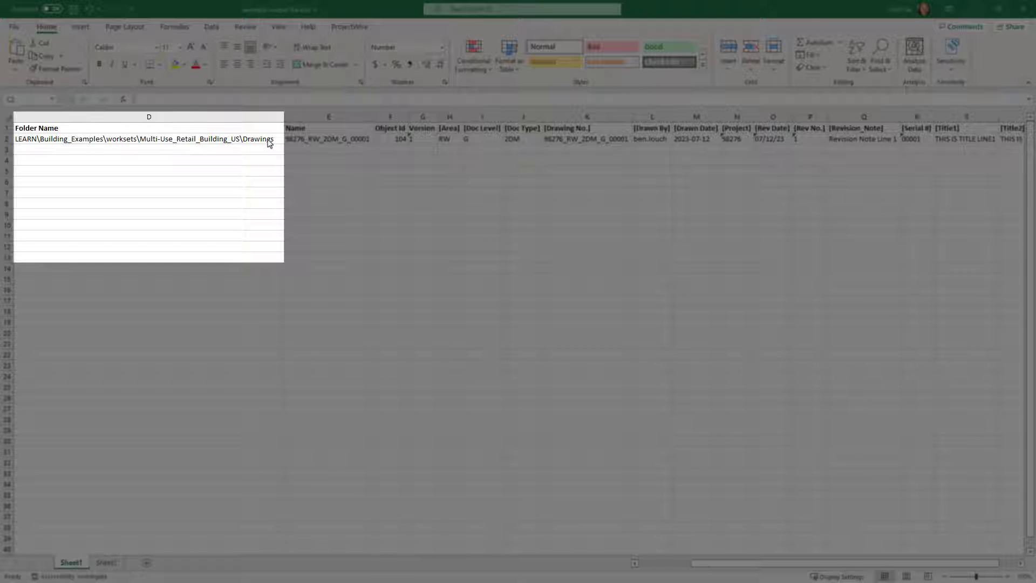
# - Copy the Folder Name path in D2 down through D13
pyautogui.click(266, 139)
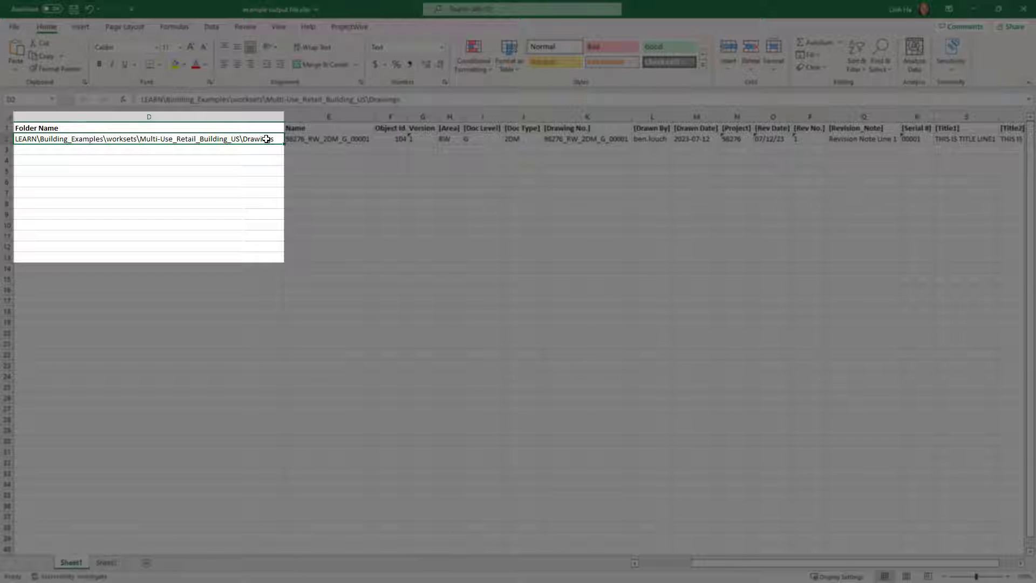
pyautogui.rightClick(266, 138)
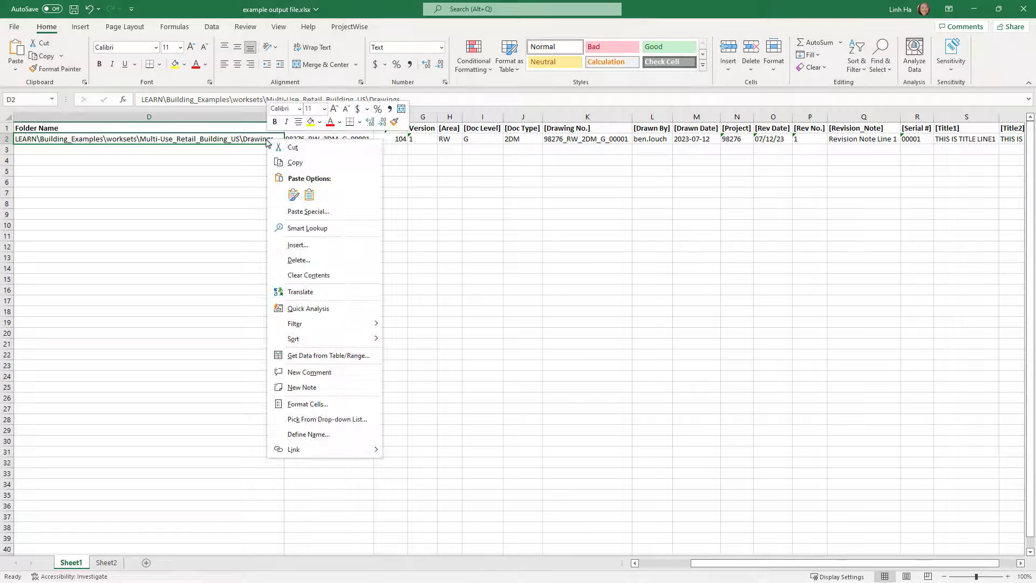
pyautogui.click(286, 160)
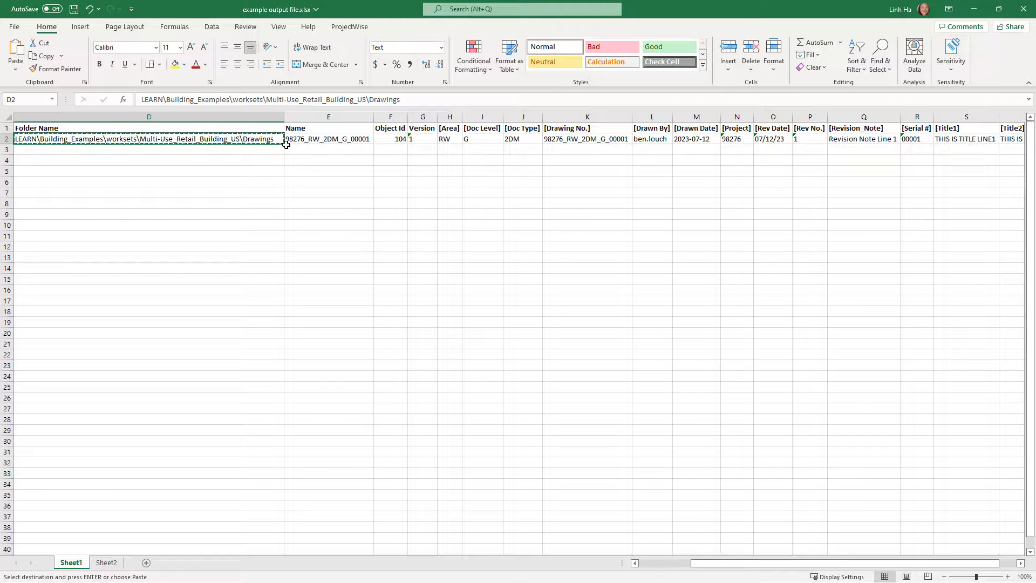
pyautogui.moveTo(285, 150); pyautogui.dragTo(276, 263)
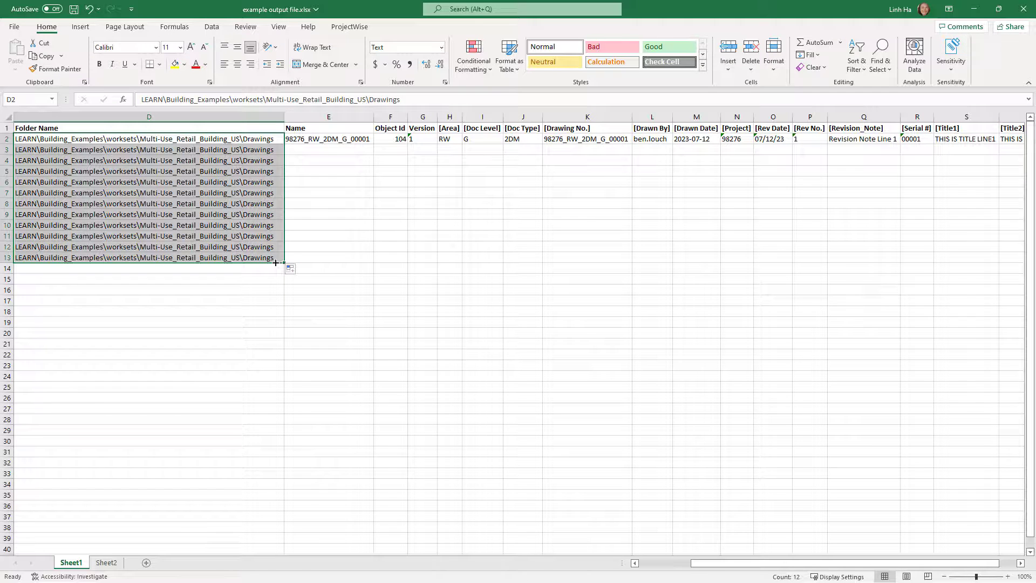
# - Check the Name column and clear the contents of the Object Id cell F2
pyautogui.click(332, 139)
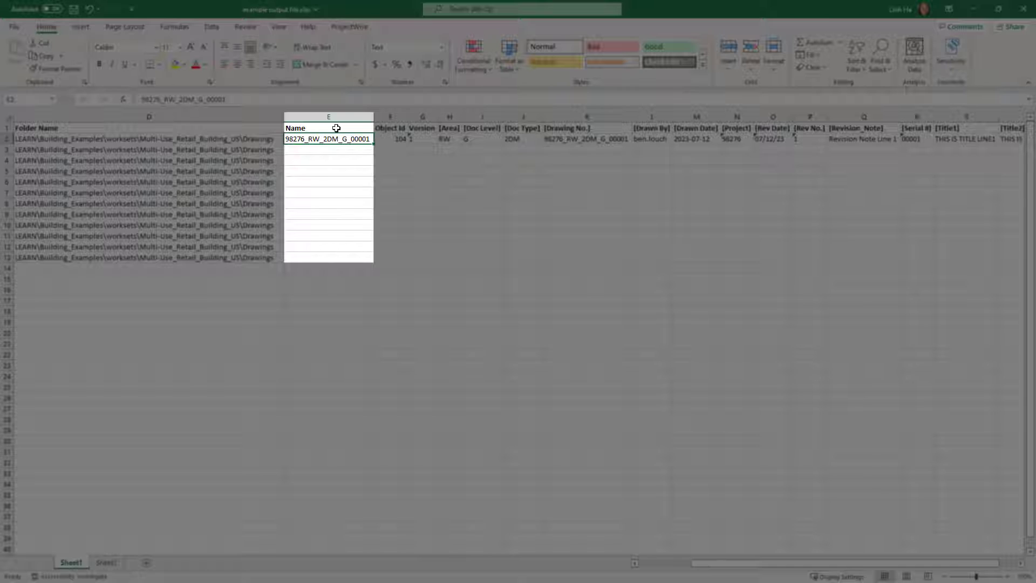
pyautogui.click(336, 128)
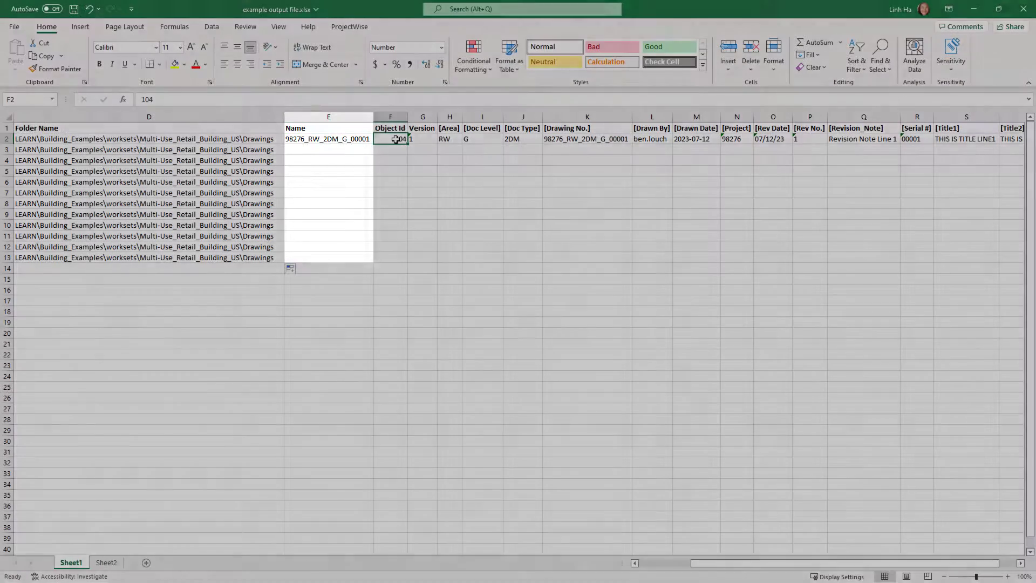
pyautogui.click(388, 139)
pyautogui.rightClick(388, 141)
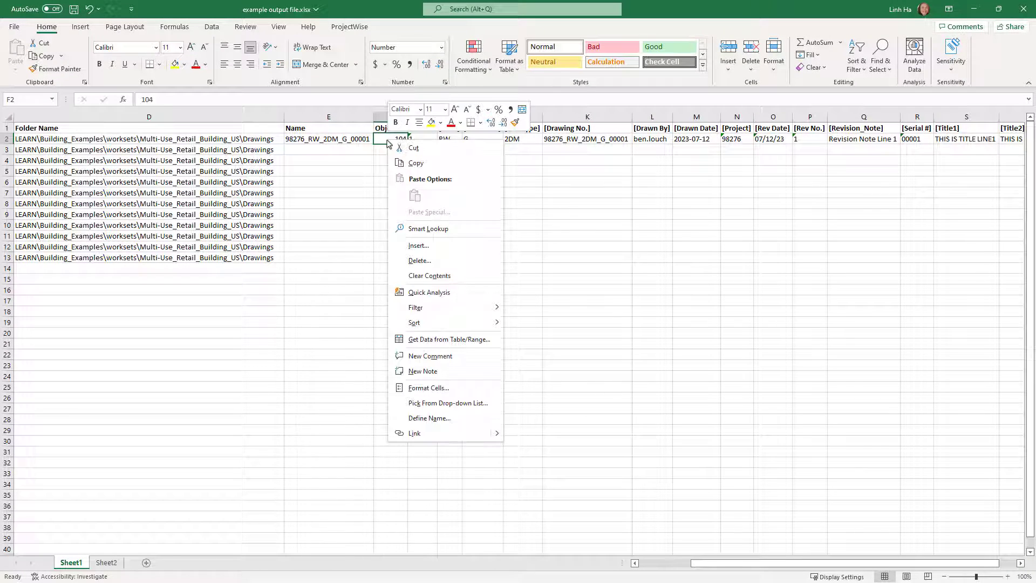
pyautogui.click(416, 277)
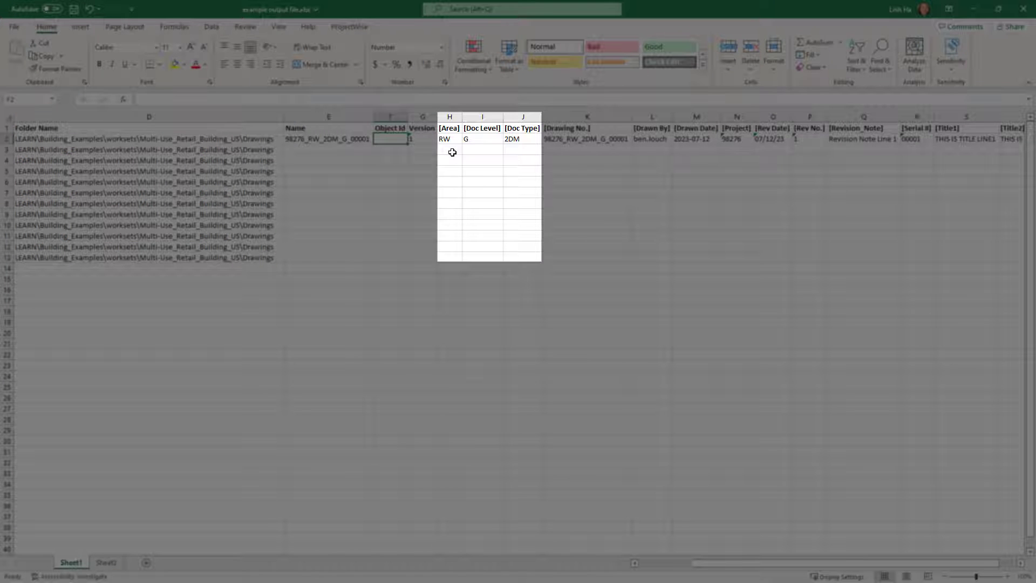
# - Enter B under Area and 2 under Doc Level in row 3, filling both values down to row 13
pyautogui.click(452, 152)
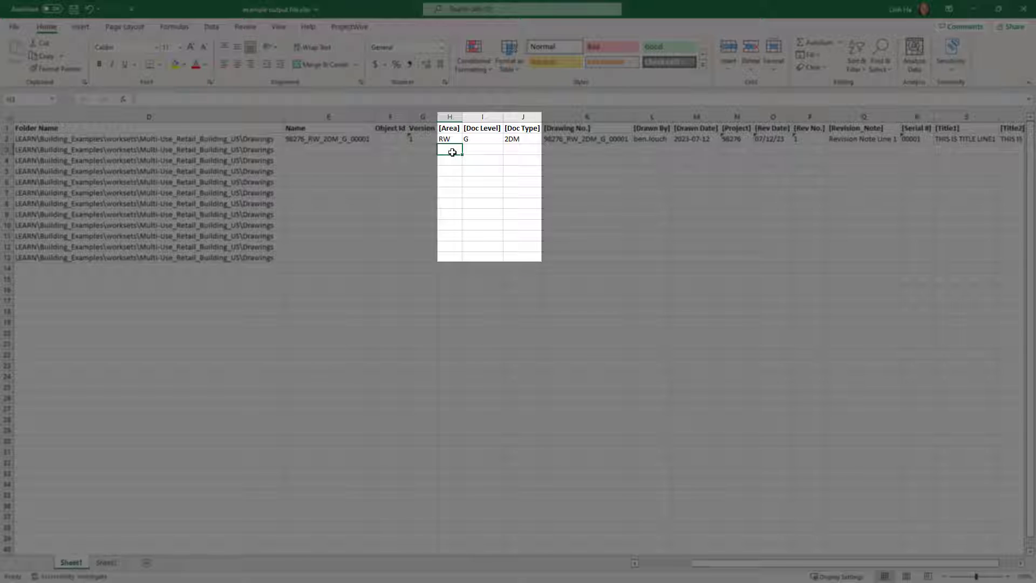
pyautogui.write('B')
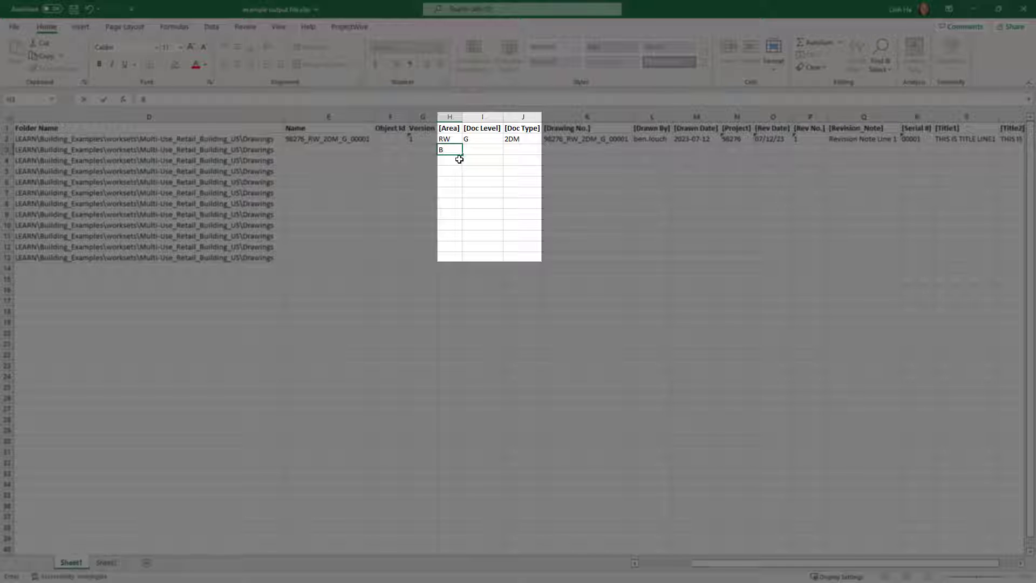
pyautogui.moveTo(464, 154); pyautogui.dragTo(453, 260)
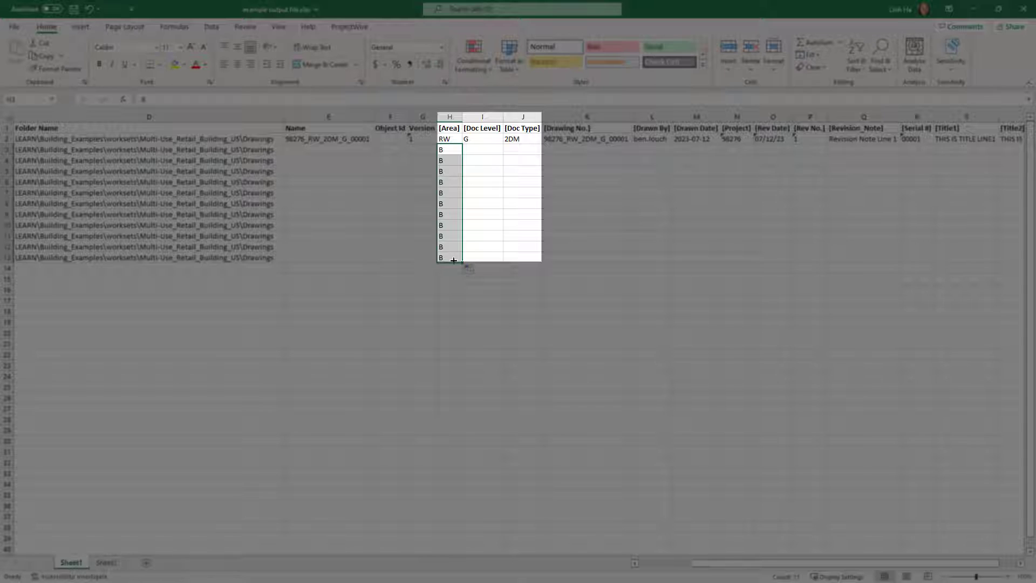
pyautogui.click(482, 141)
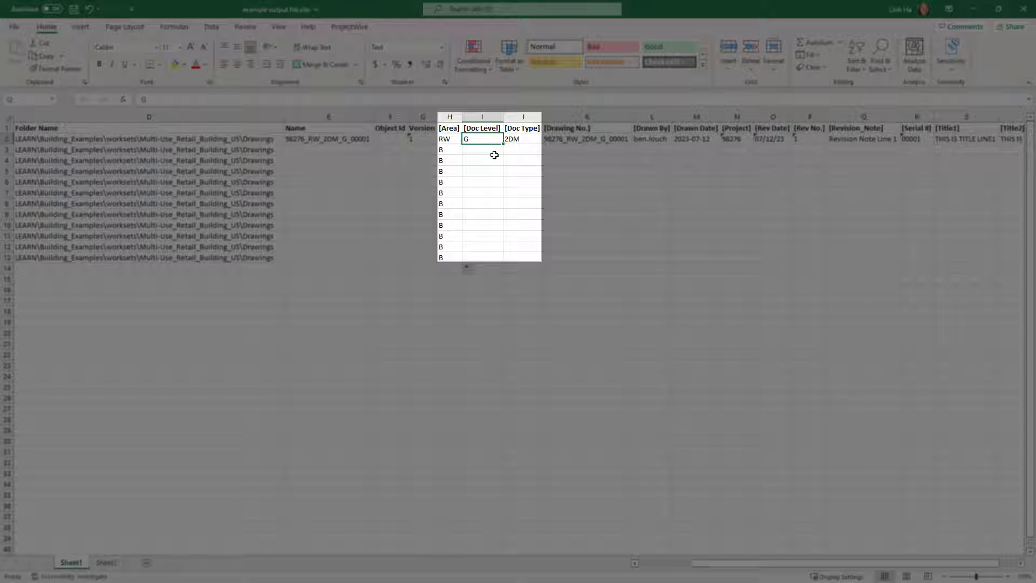
pyautogui.click(494, 154)
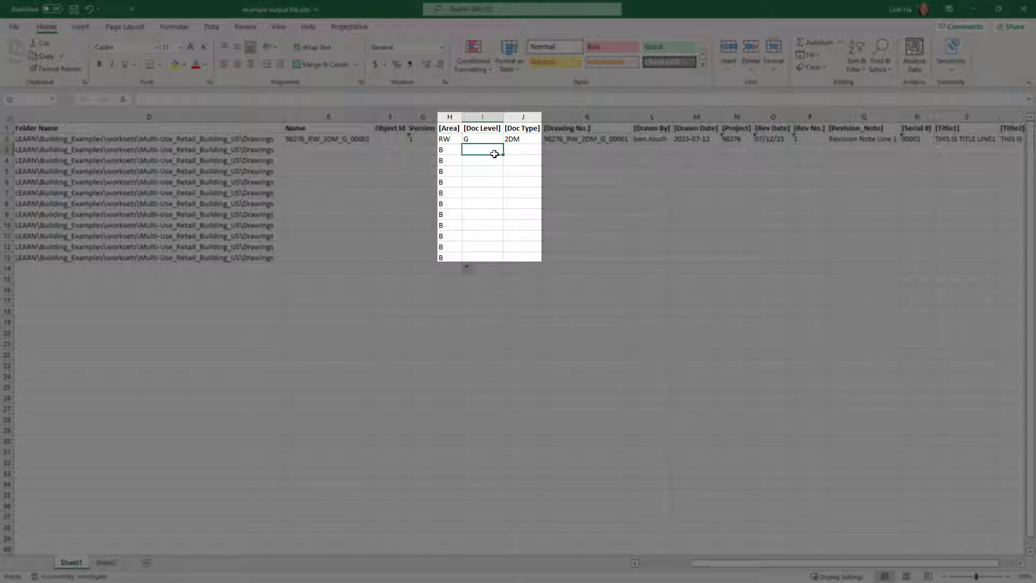
pyautogui.write('2')
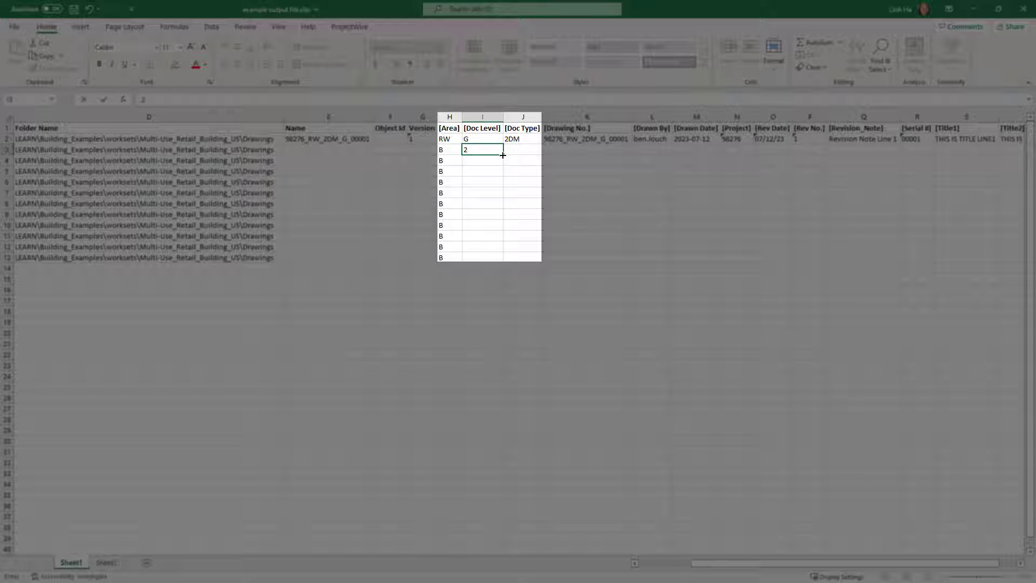
pyautogui.moveTo(502, 154); pyautogui.dragTo(504, 260)
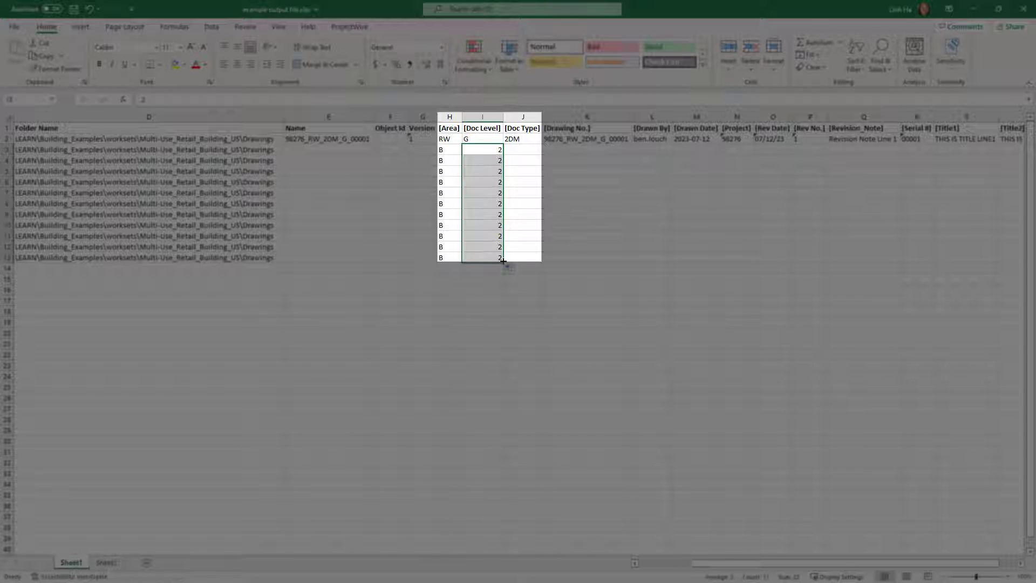
# - Fill Doc Type 2DM and Project 98276 from row 2 down to row 13, copying the project value instead of incrementing it
pyautogui.click(532, 139)
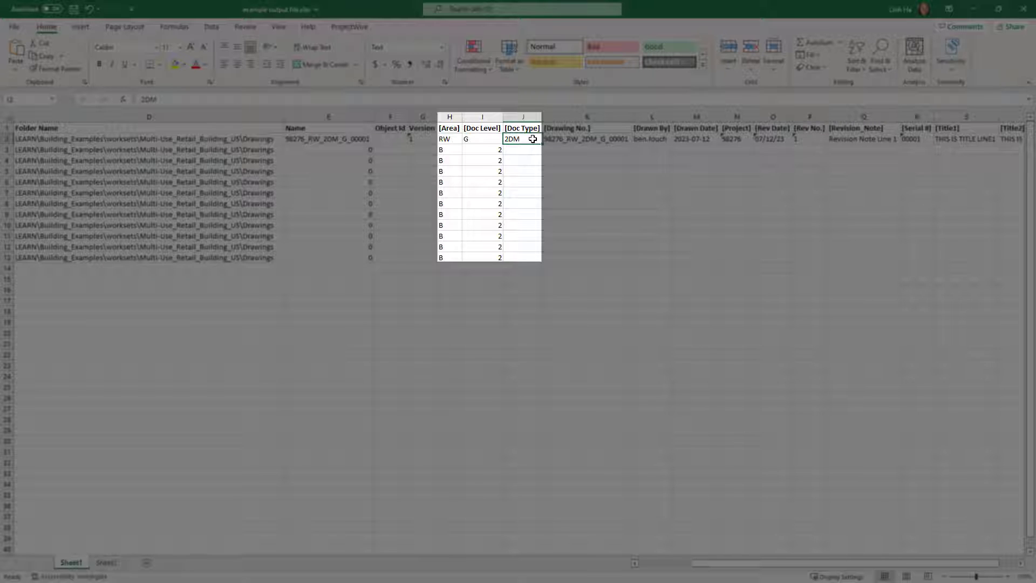
pyautogui.moveTo(541, 144); pyautogui.dragTo(541, 263)
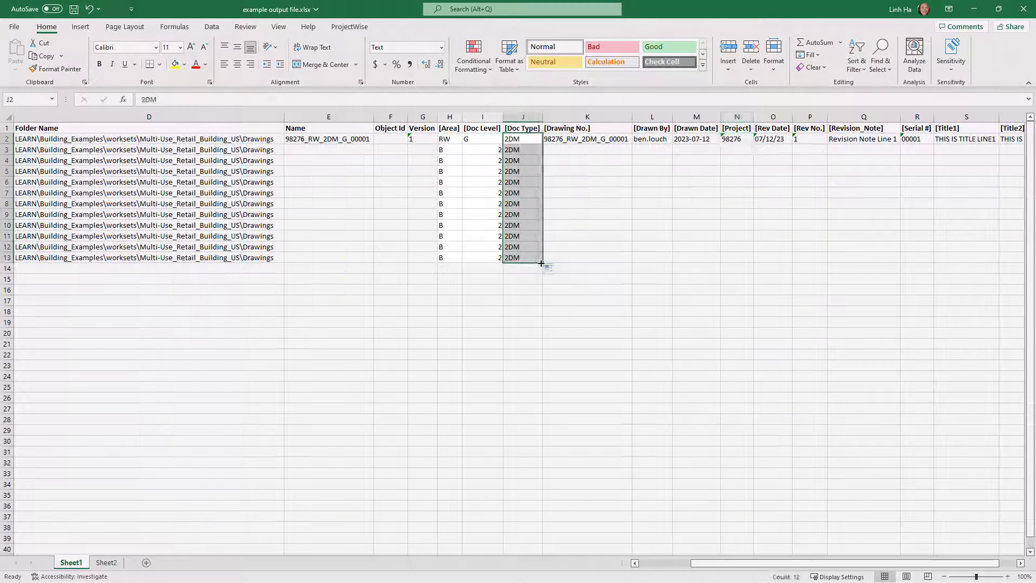
pyautogui.click(751, 143)
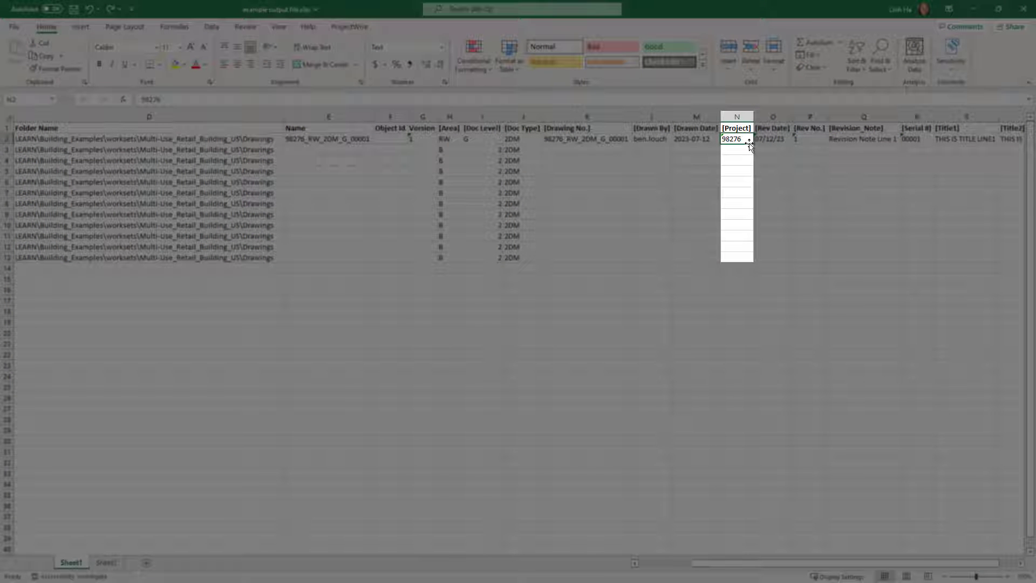
pyautogui.moveTo(751, 144); pyautogui.dragTo(751, 259)
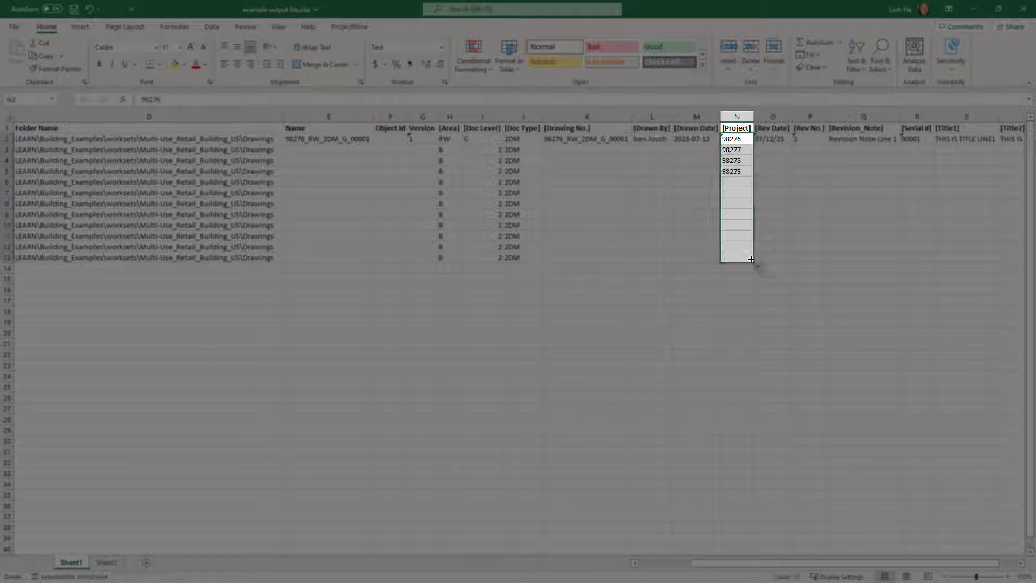
pyautogui.click(760, 269)
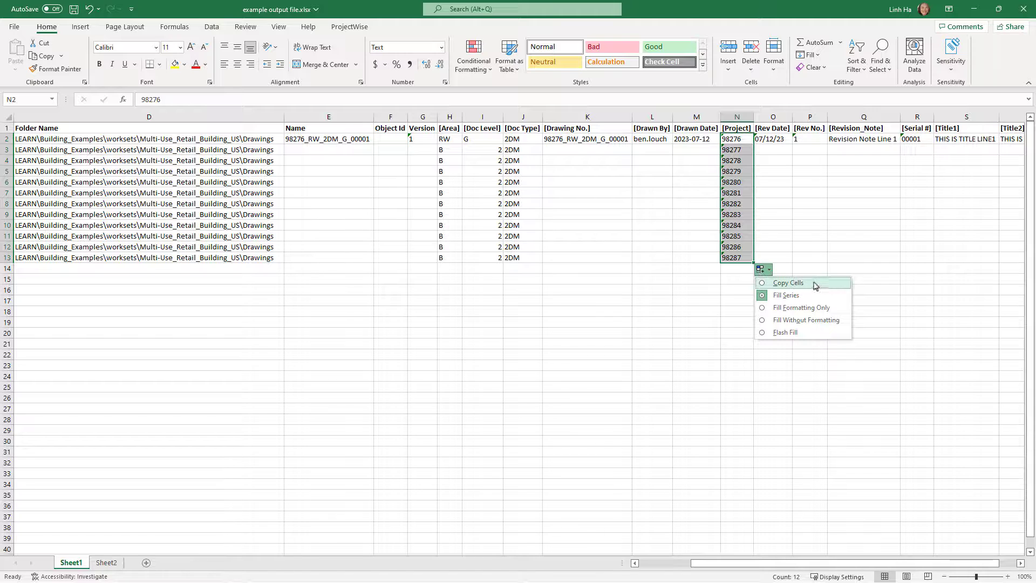
pyautogui.click(788, 282)
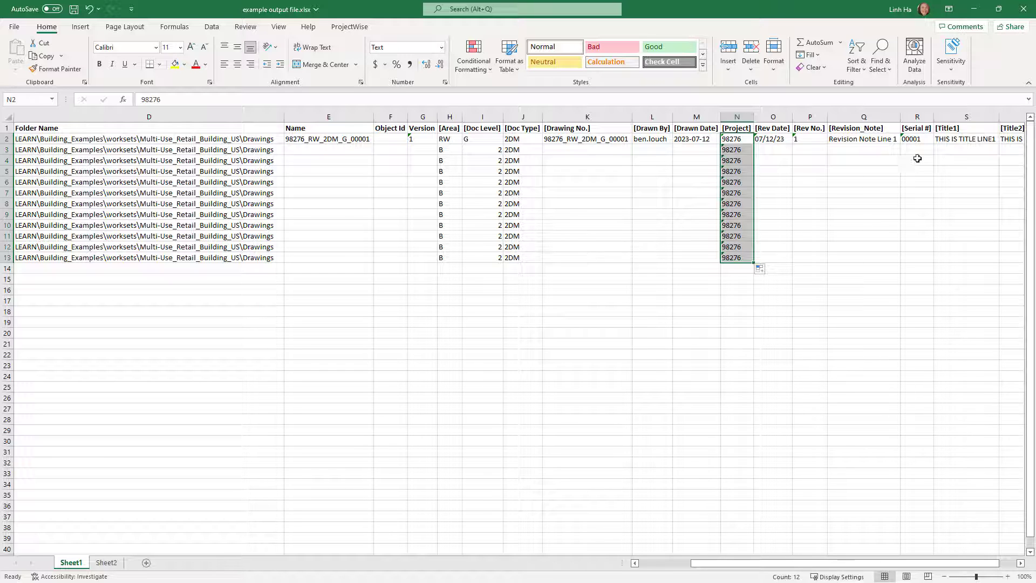
# - Fill the Serial # series down column R, restarting it at 00001 in R3 and running it through R13
pyautogui.click(925, 140)
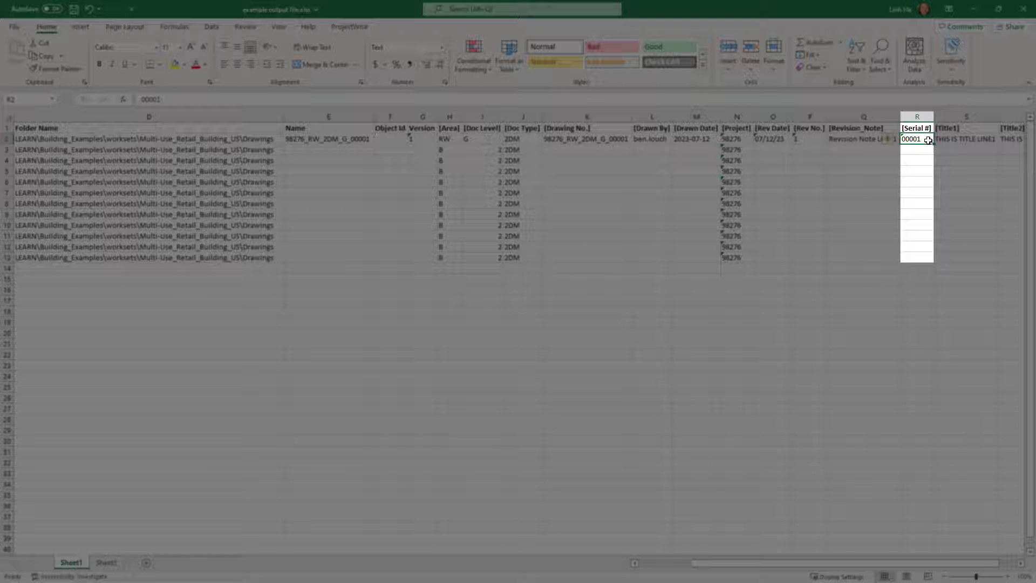
pyautogui.moveTo(933, 144); pyautogui.dragTo(932, 260)
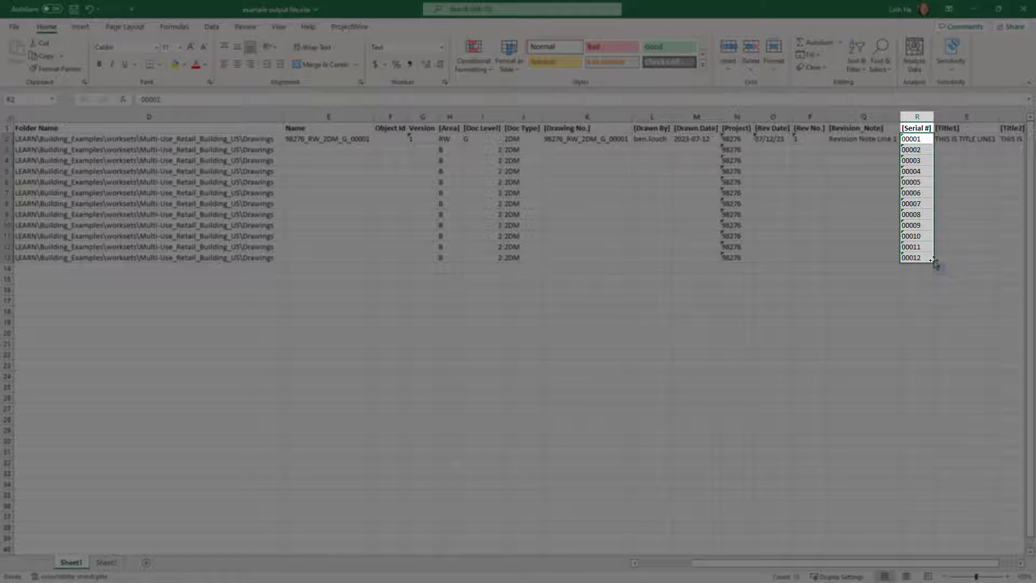
pyautogui.click(923, 150)
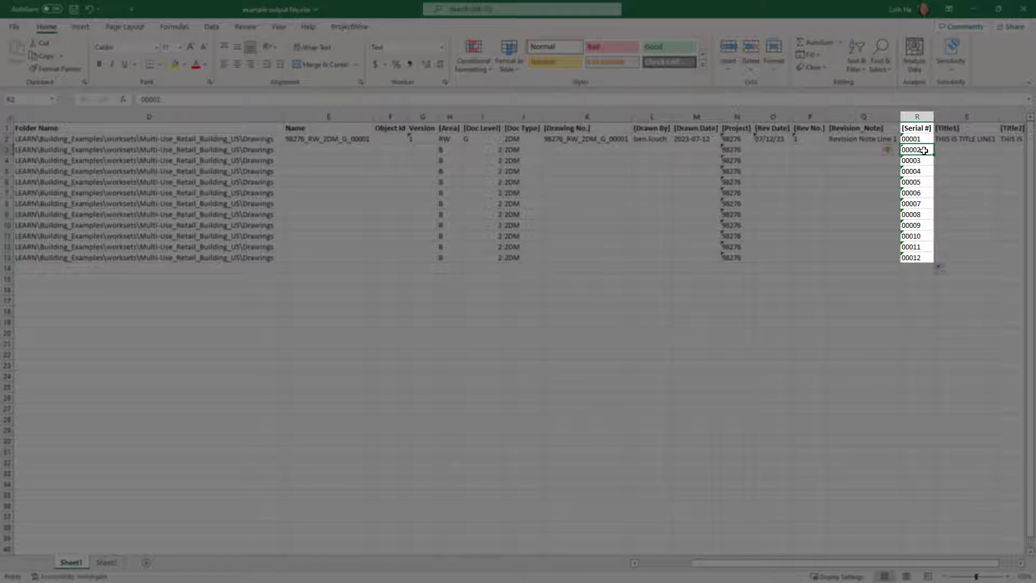
pyautogui.doubleClick(923, 150)
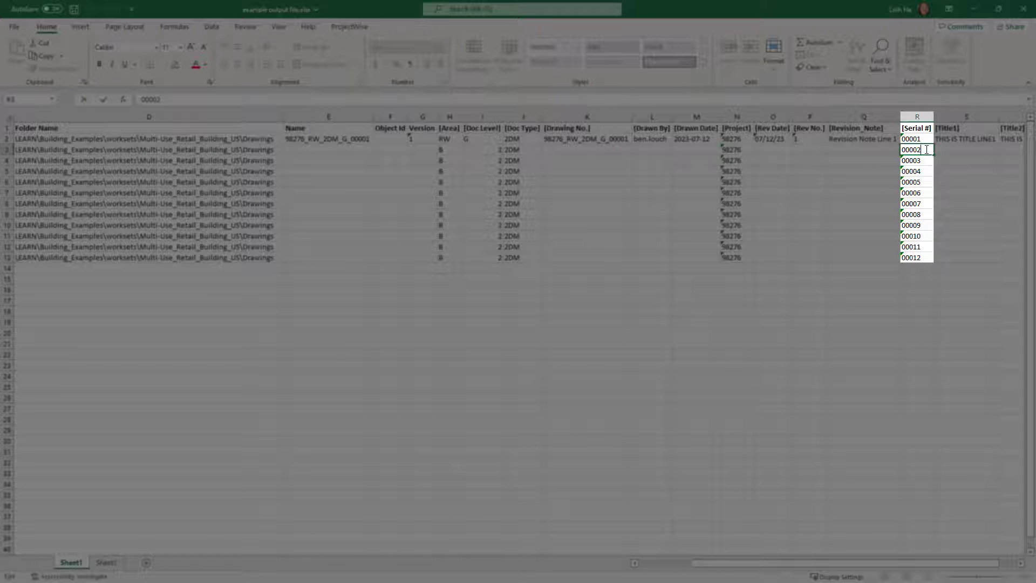
pyautogui.press('BackSpace')
pyautogui.write('1')
pyautogui.hotkey('ctrl', 'Return')
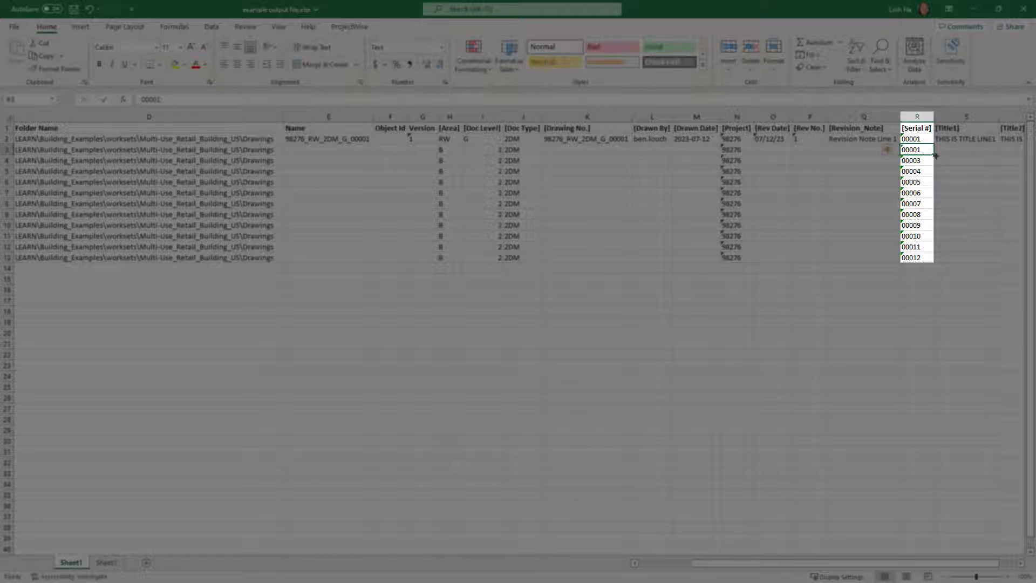
pyautogui.moveTo(933, 155); pyautogui.dragTo(936, 258)
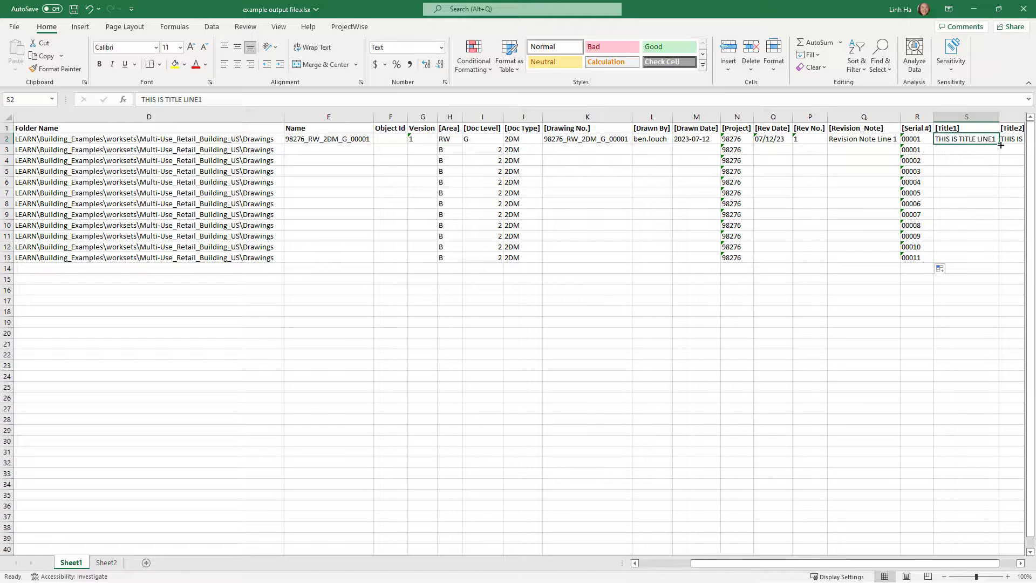
# - Fill Title1 from S2 down to S13 as identical copies of THIS IS TITLE LINE1
pyautogui.moveTo(998, 144); pyautogui.dragTo(996, 260)
pyautogui.click(1005, 268)
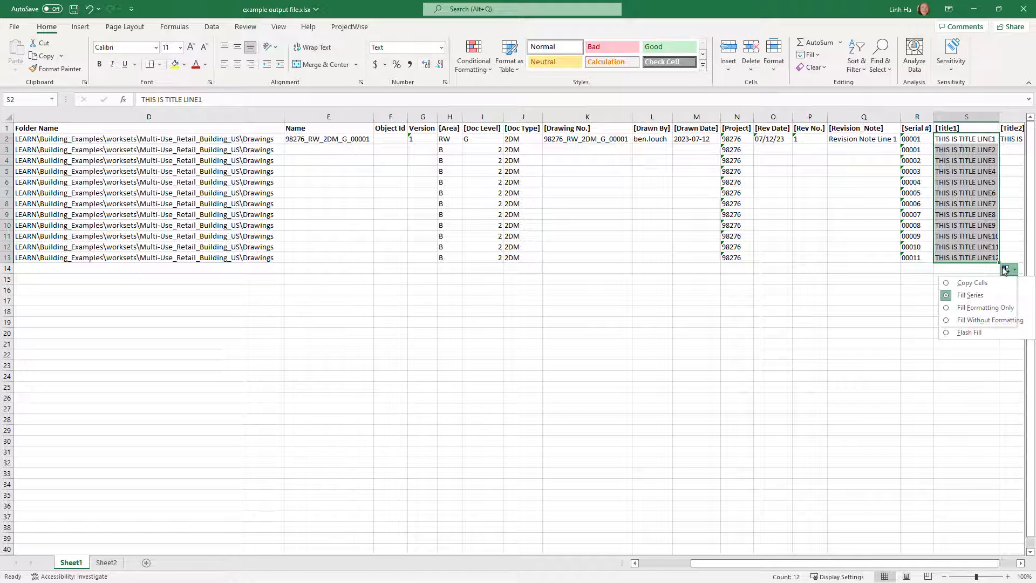
pyautogui.click(965, 283)
# - Fill Title2 down to row 13 as a series, and copy THIS IS TITLE LINE3 unchanged down the Title3 column to U13
pyautogui.hscroll(1, 864, 216)
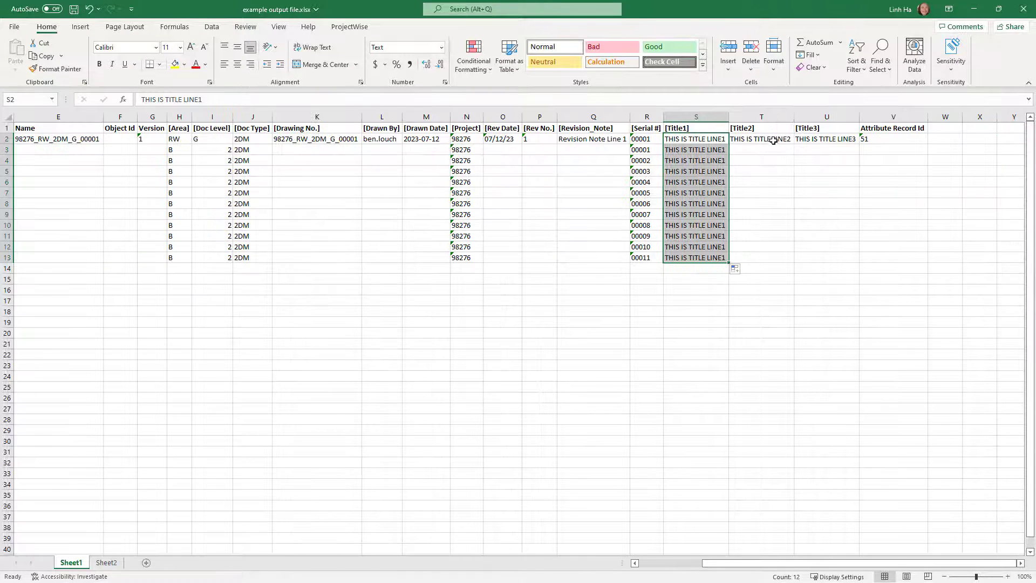
pyautogui.click(773, 140)
pyautogui.doubleClick(793, 144)
pyautogui.click(837, 140)
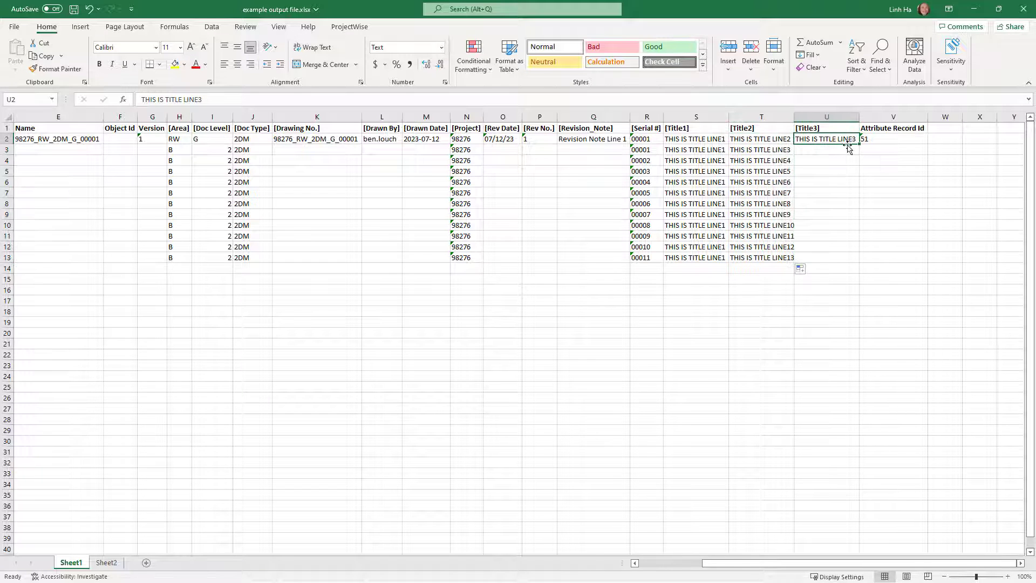
pyautogui.doubleClick(848, 144)
pyautogui.click(865, 268)
pyautogui.click(878, 282)
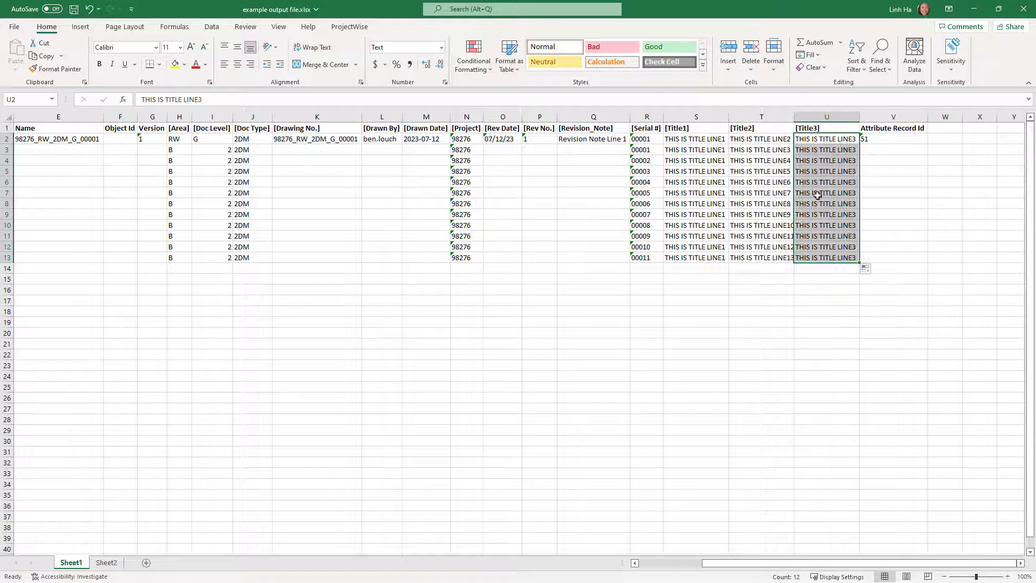
# - Refill Title2 from T2 down to T13 with copies of THIS IS TITLE LINE2 instead of an incrementing series
pyautogui.click(775, 141)
pyautogui.moveTo(792, 145); pyautogui.dragTo(793, 259)
pyautogui.click(802, 269)
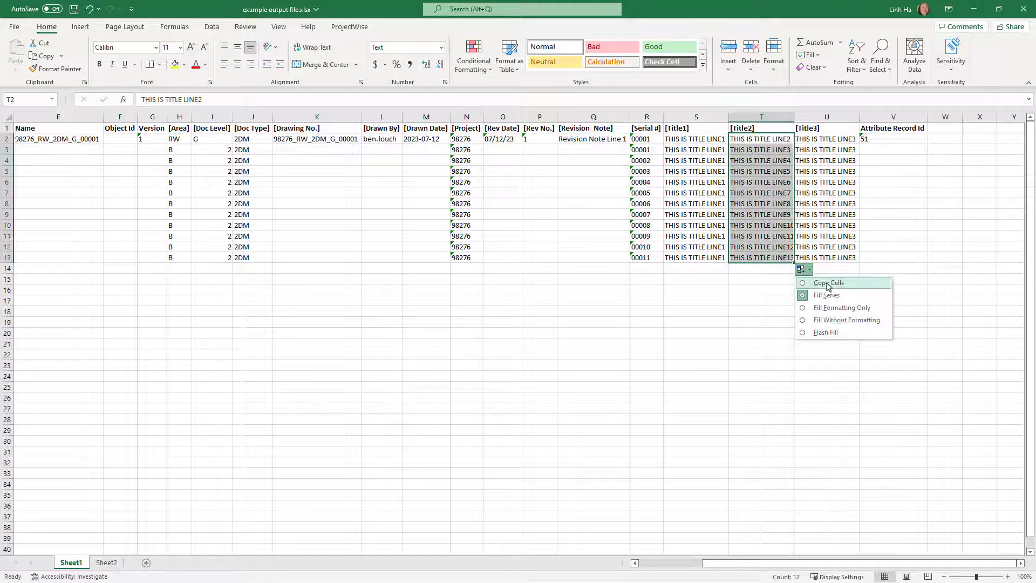
pyautogui.click(828, 284)
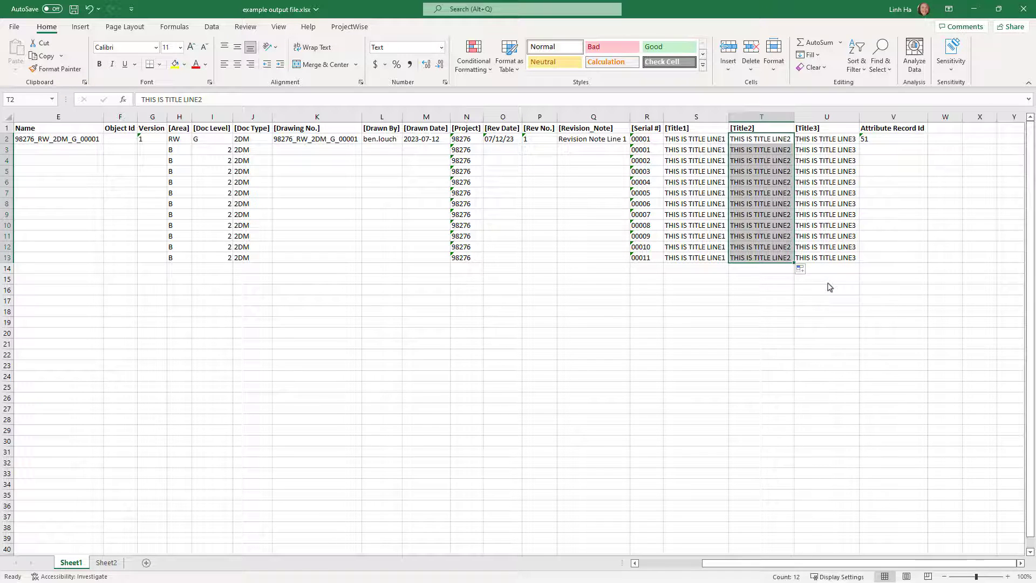
# - Clear the contents of the Attribute Record Id cell V2
pyautogui.click(880, 139)
pyautogui.rightClick(880, 139)
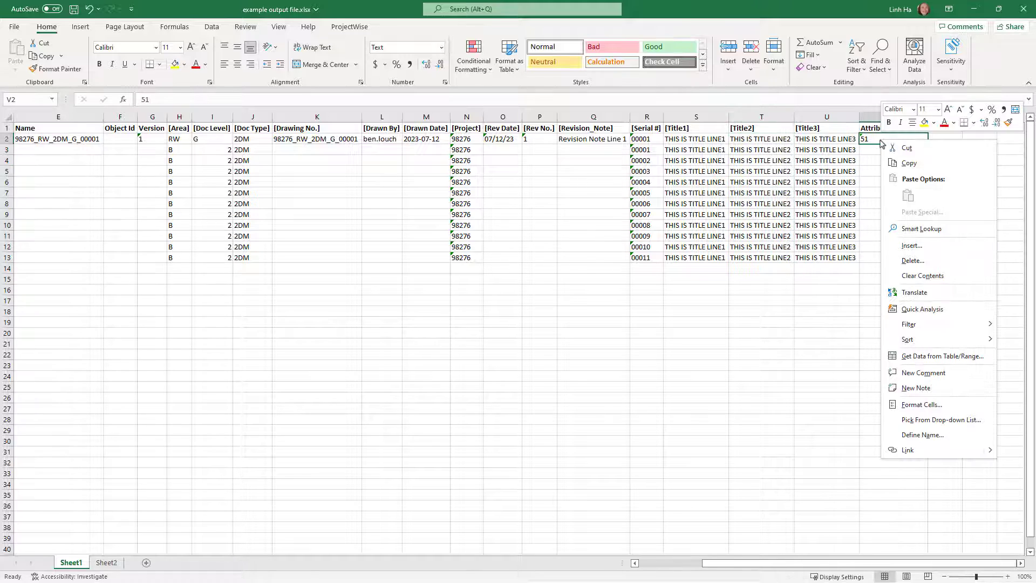
pyautogui.click(903, 276)
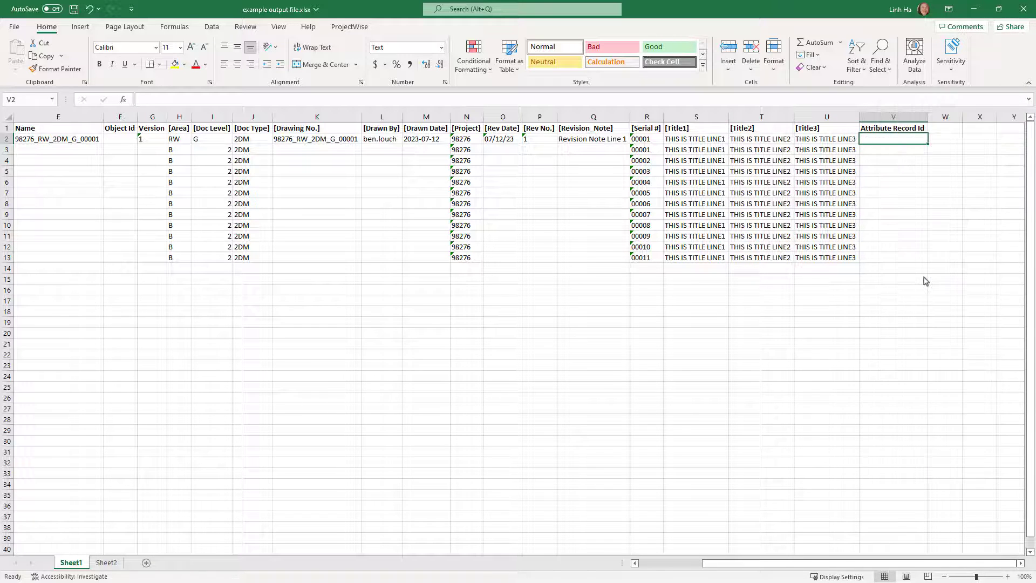
# - Enter =CONCAT(N3,"_",H3,"_",J3,"_",I3,"_",R3) as the Drawing No. formula in K3 and fill it down to K13
pyautogui.click(325, 152)
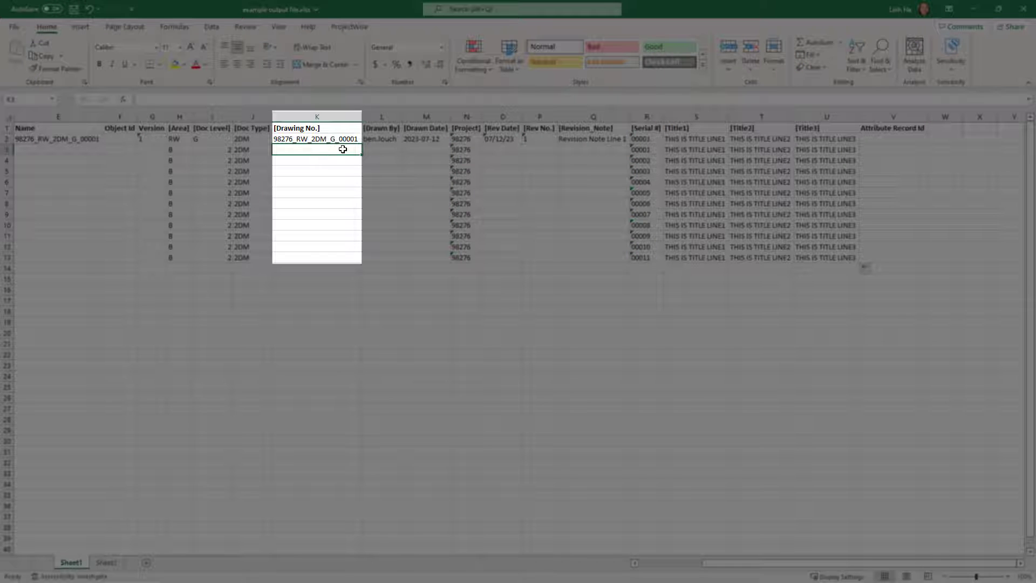
pyautogui.write('=')
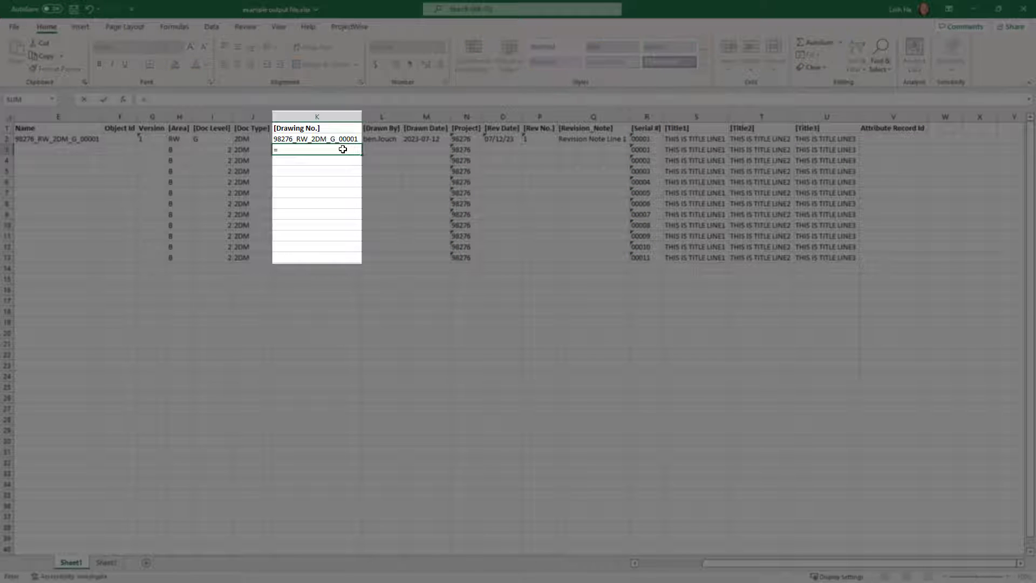
pyautogui.write('con')
pyautogui.press('Tab')
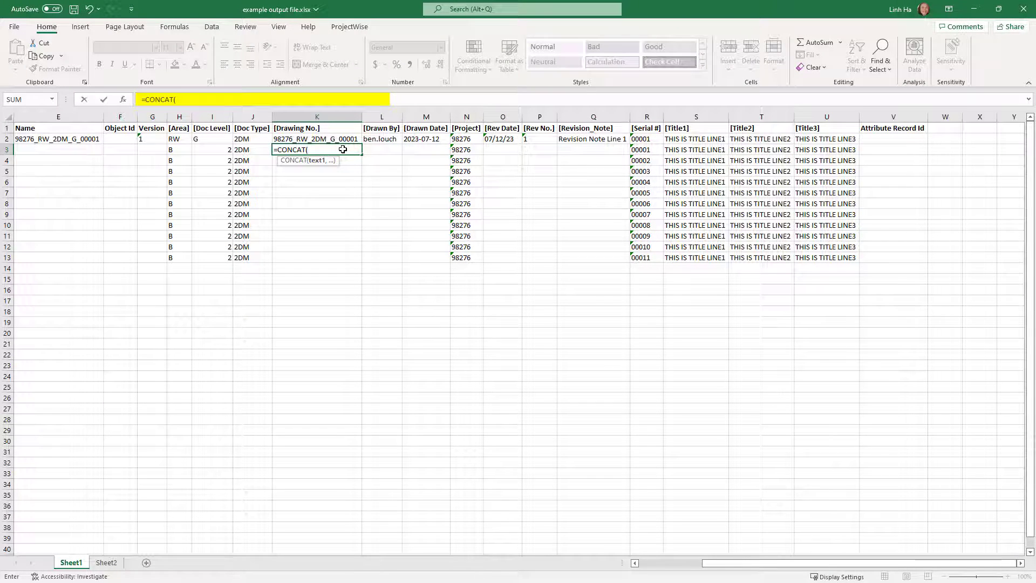
pyautogui.write('n3,')
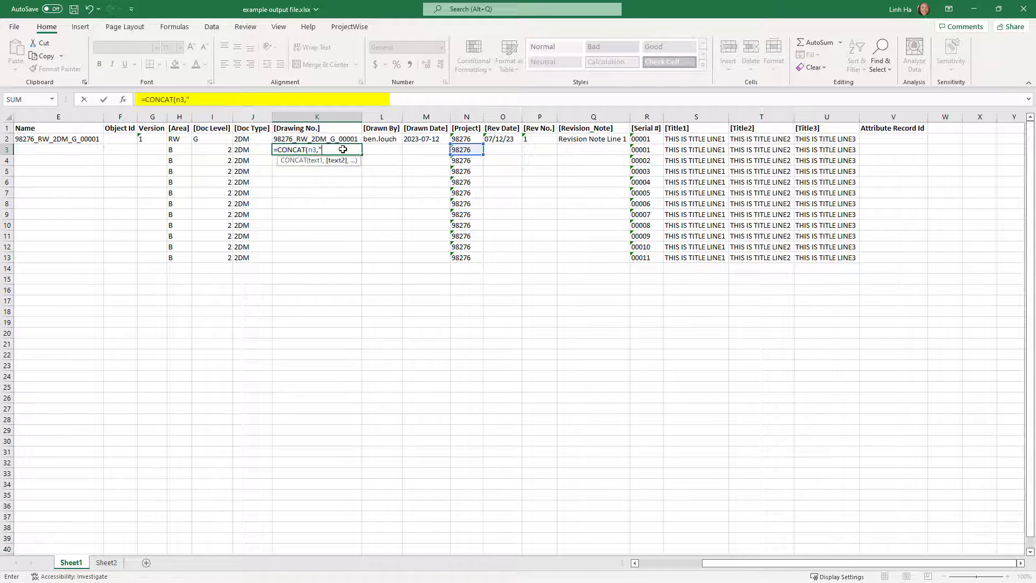
pyautogui.write('"_",h3')
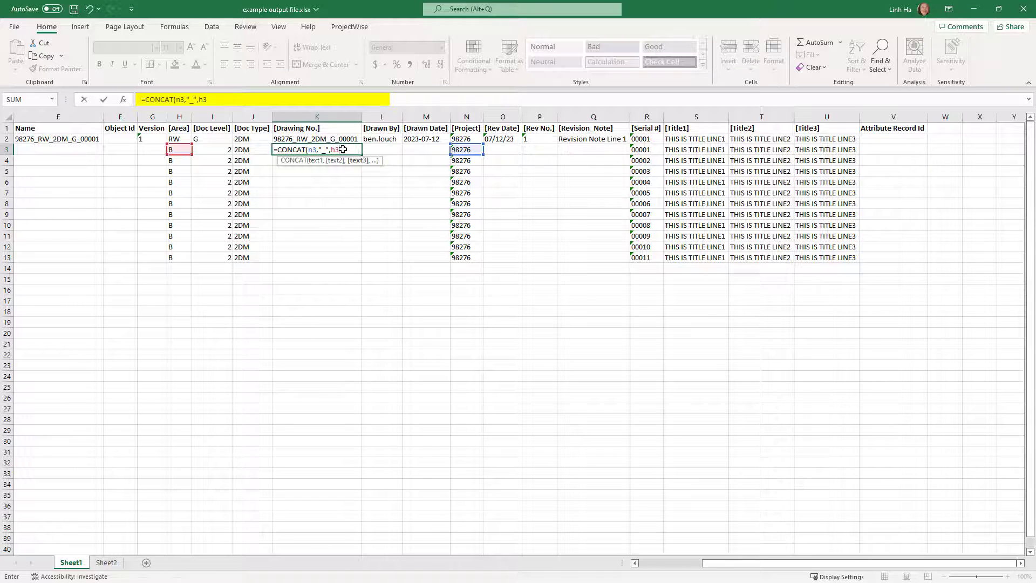
pyautogui.write(',"_",j3')
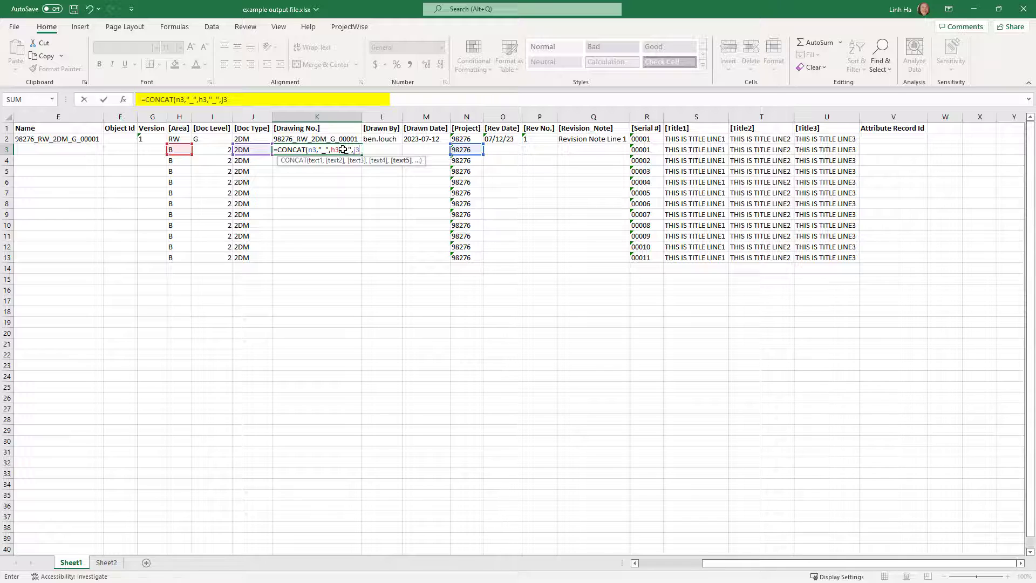
pyautogui.write(',"_",i3,')
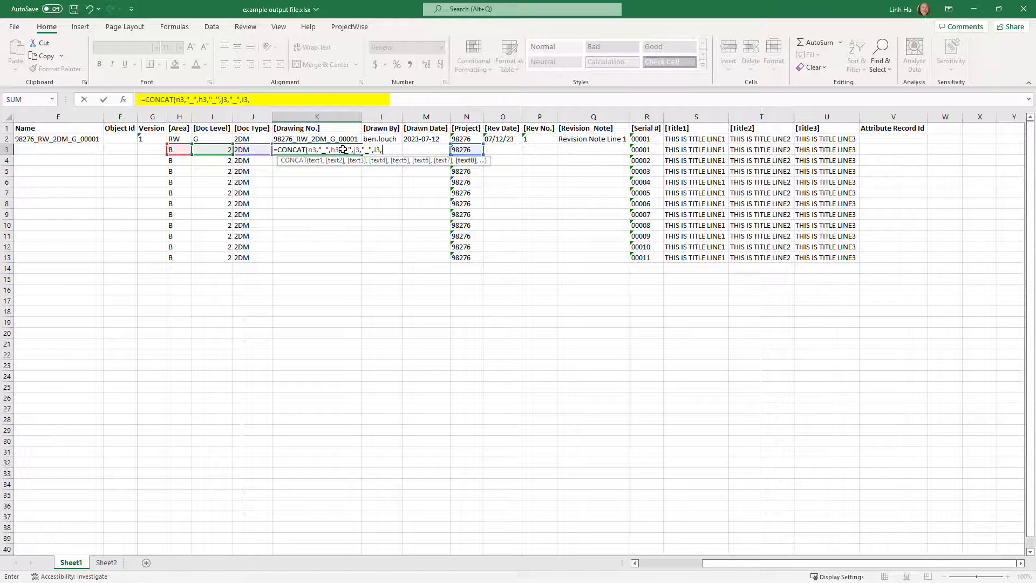
pyautogui.write('"_",r3')
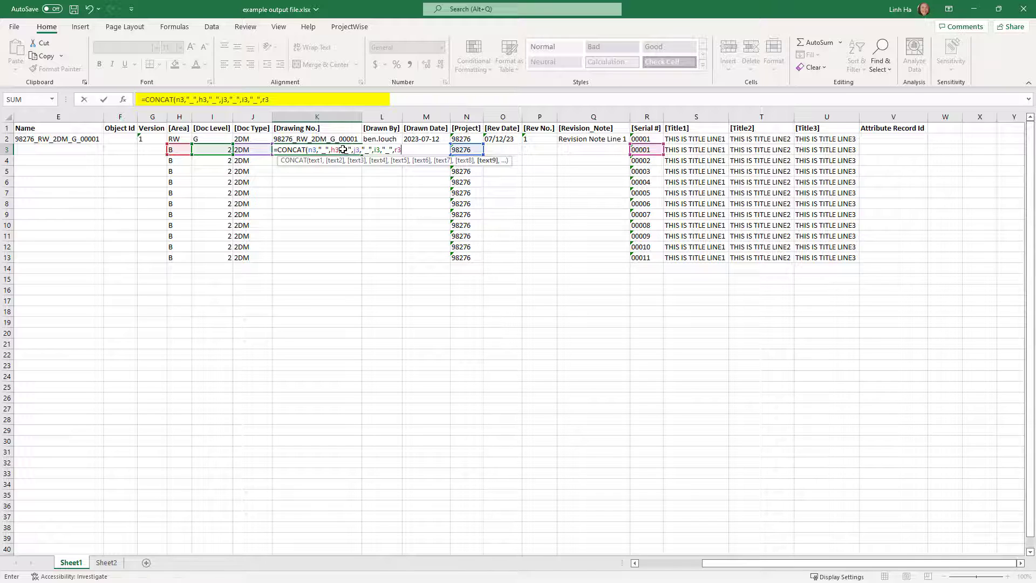
pyautogui.press('Return')
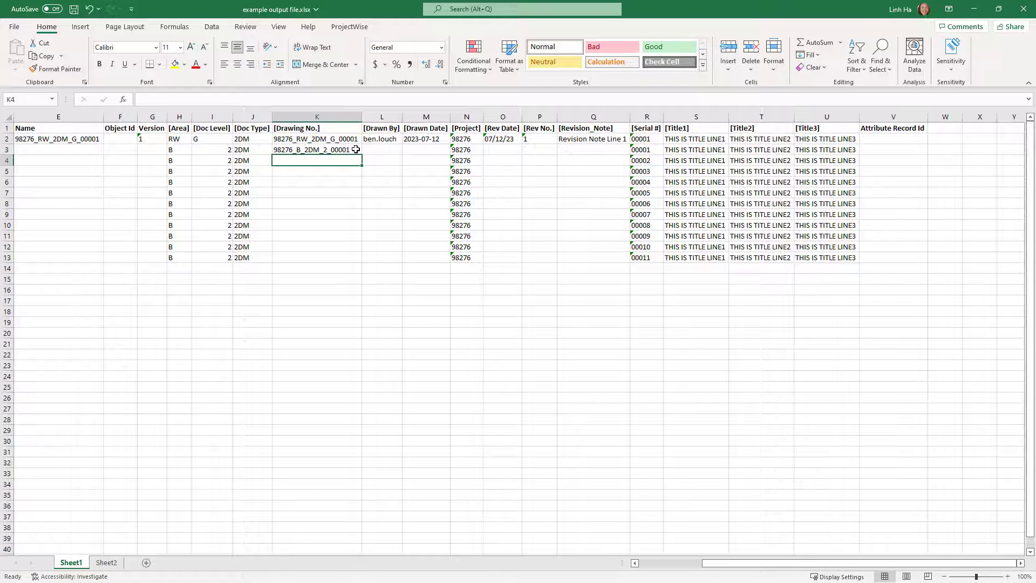
pyautogui.click(355, 149)
pyautogui.moveTo(361, 155); pyautogui.dragTo(366, 261)
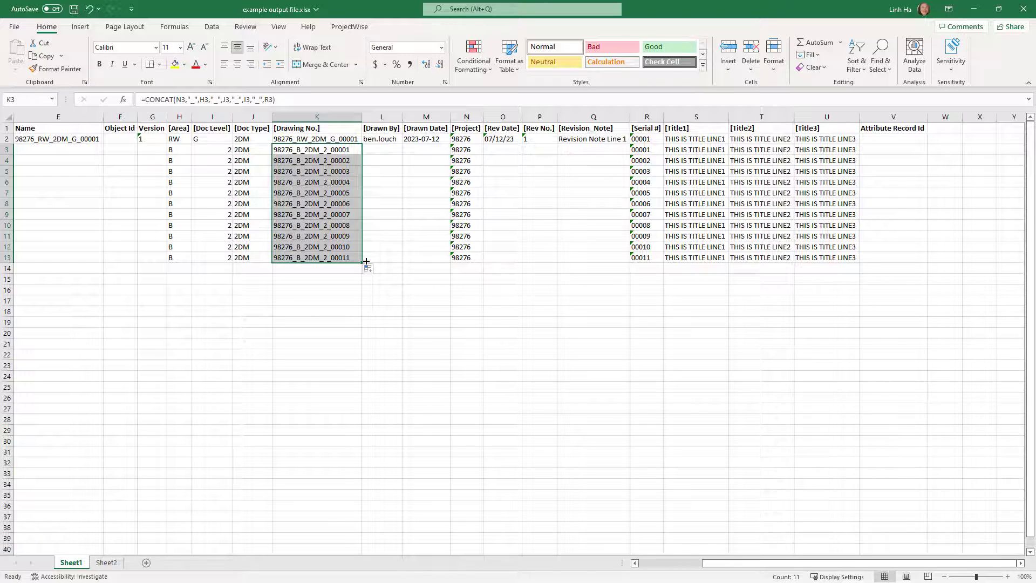
# - Link the Name cell E3 to the drawing number with =K3 and fill the formula down to E13
pyautogui.click(87, 148)
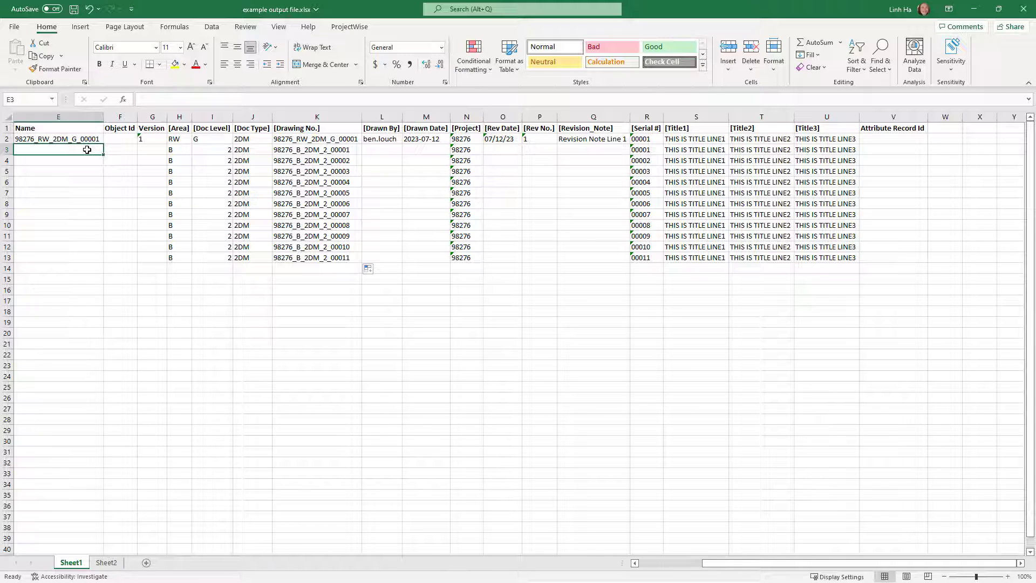
pyautogui.write('=')
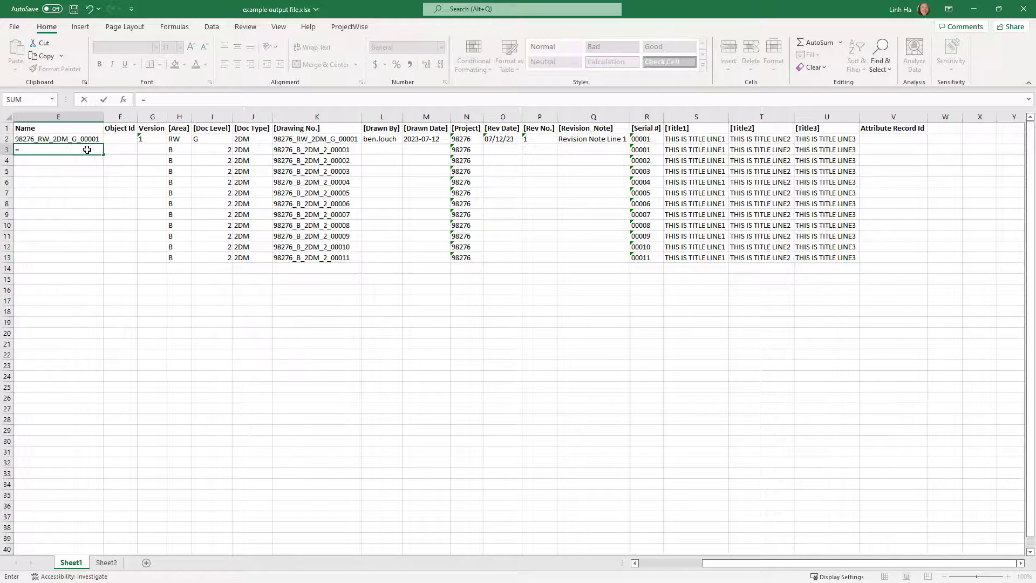
pyautogui.write('k3')
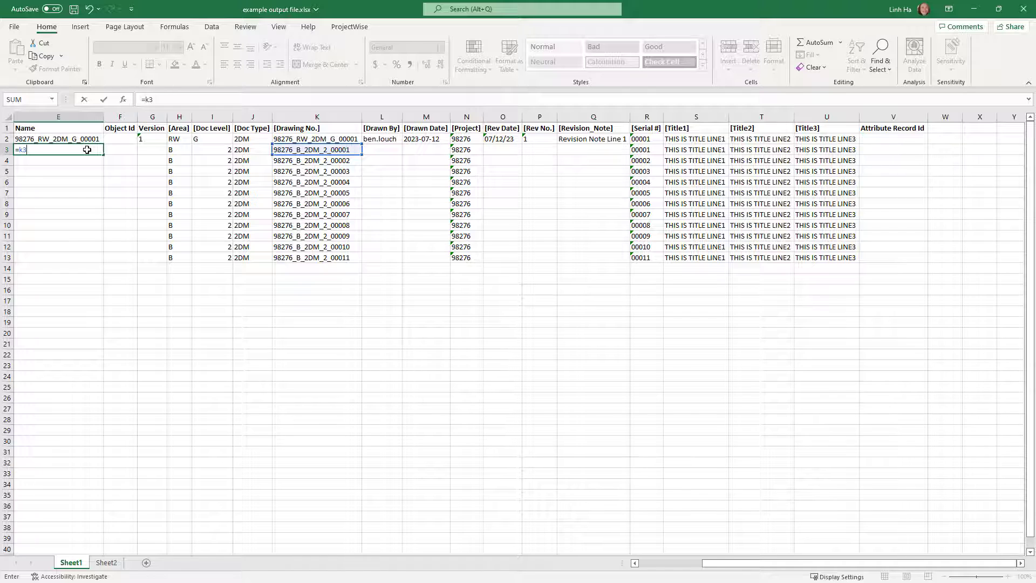
pyautogui.press('Return')
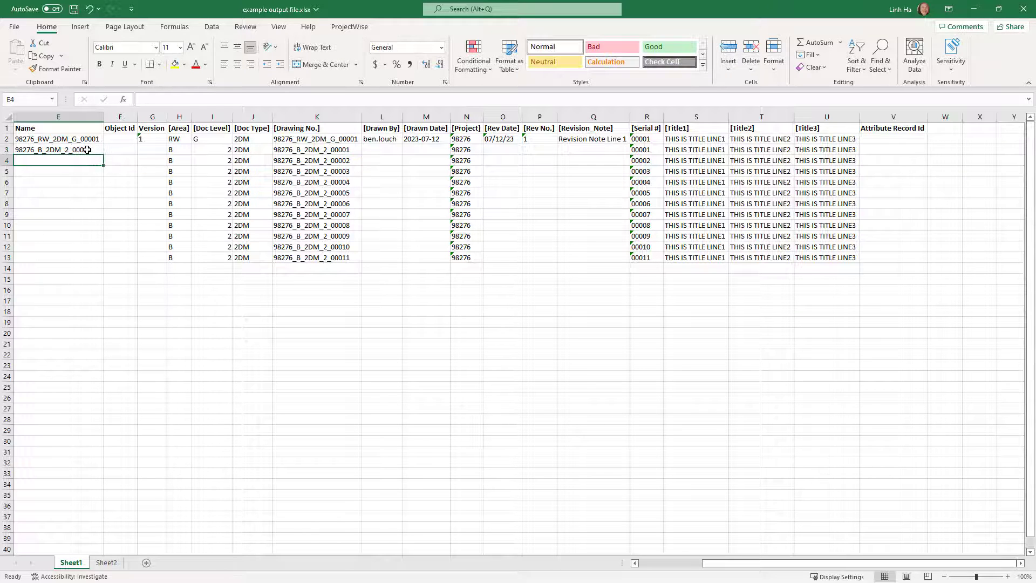
pyautogui.click(87, 149)
pyautogui.moveTo(103, 155); pyautogui.dragTo(101, 260)
# - Enter =CONCAT(K3,".dgn") in the Document File Name cell A3 and fill it down to A13
pyautogui.hscroll(-2, 76, 162)
pyautogui.click(72, 152)
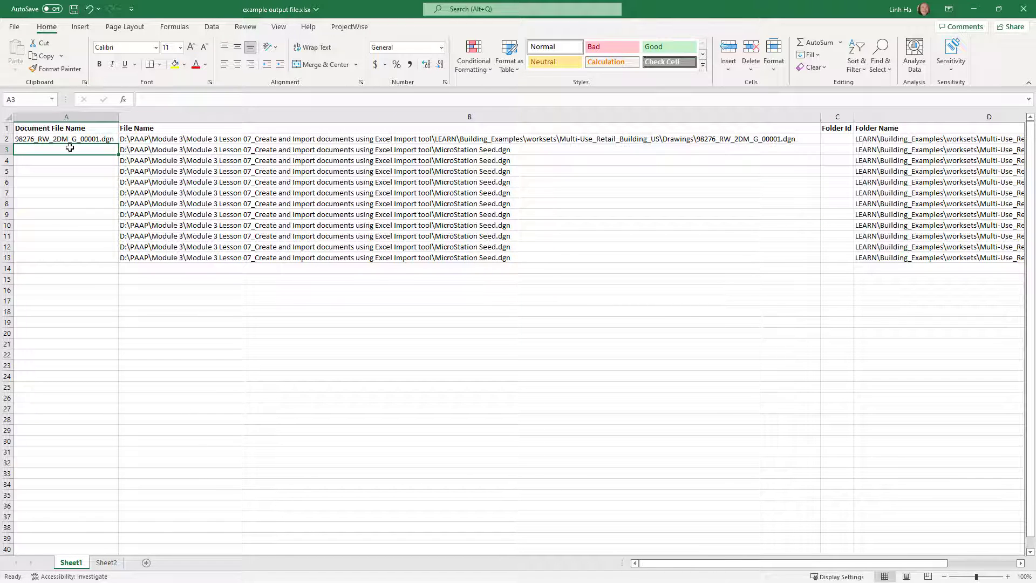
pyautogui.write('=con')
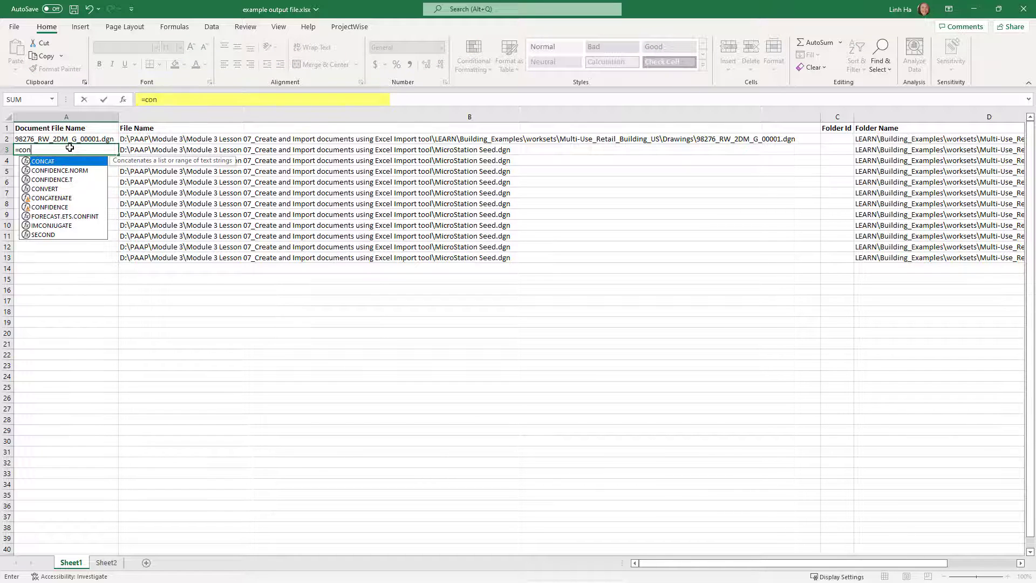
pyautogui.press('Tab')
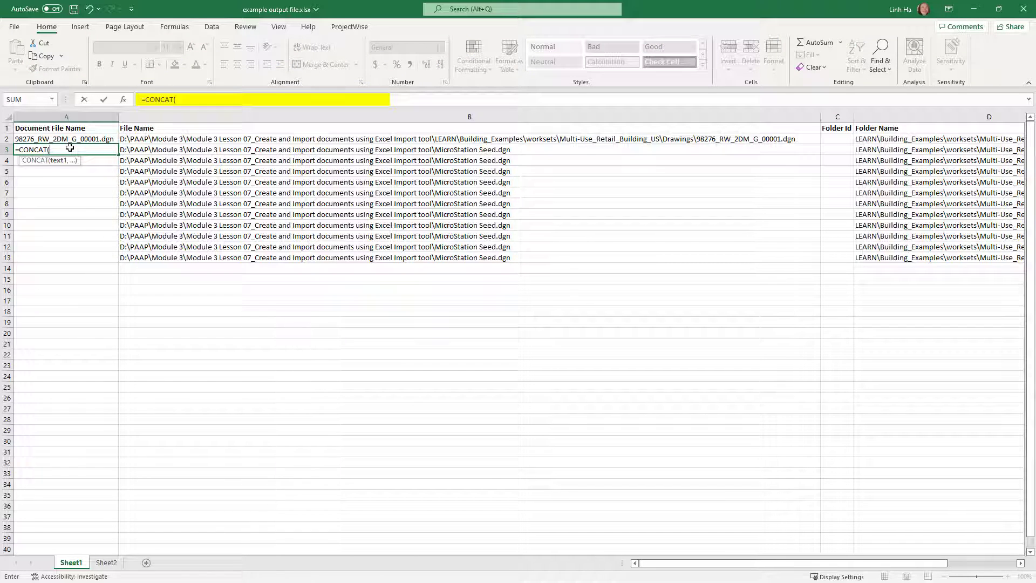
pyautogui.write('3,".dgn")')
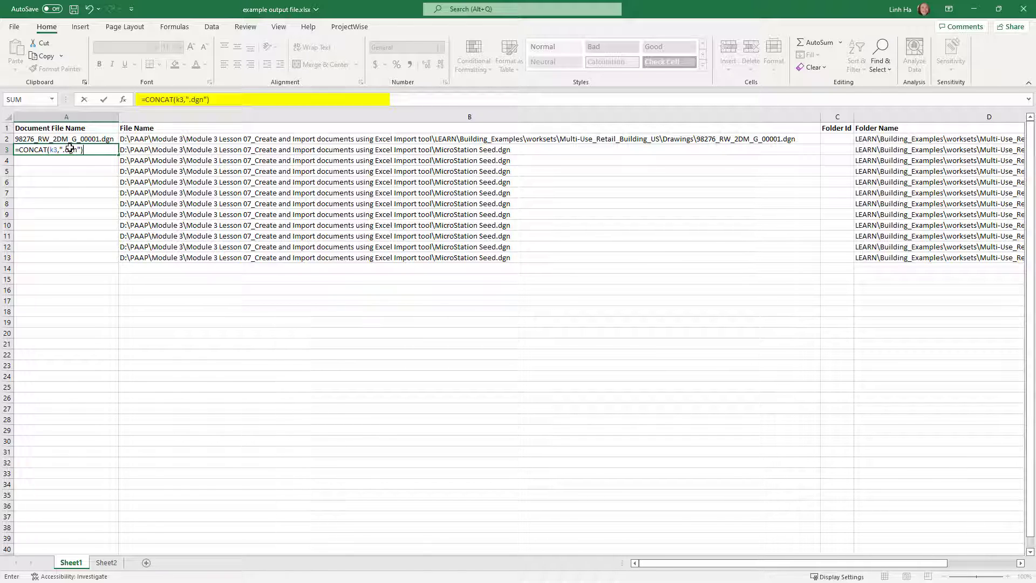
pyautogui.press('Return')
pyautogui.click(70, 149)
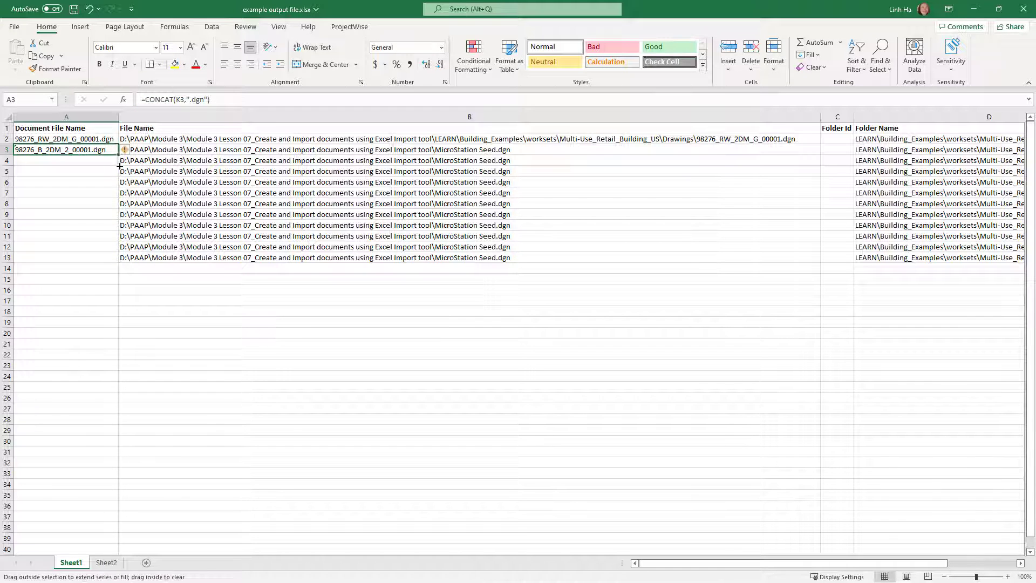
pyautogui.moveTo(119, 166); pyautogui.dragTo(121, 263)
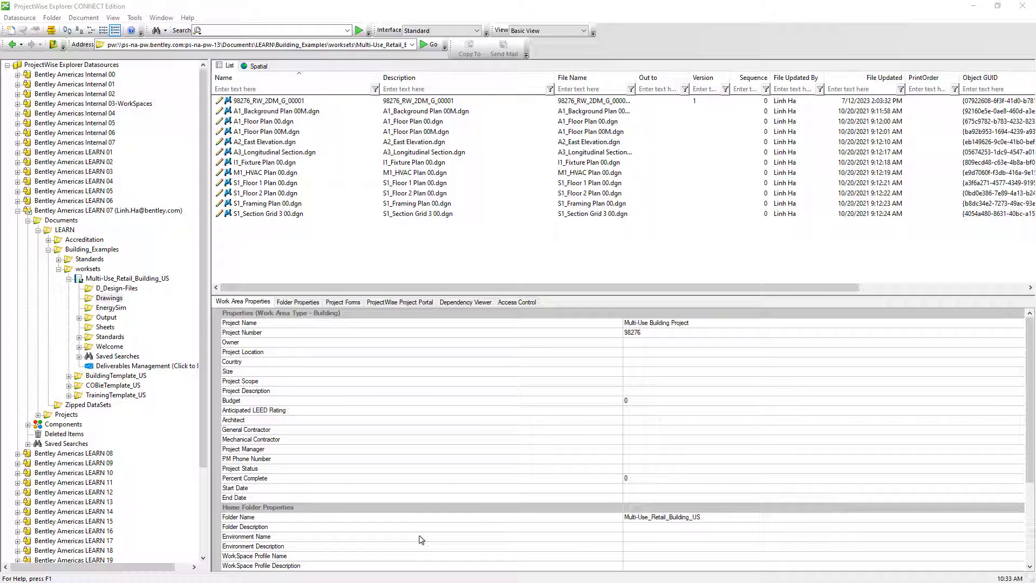
# - Start an Excel import for the Drawings folder and choose example output file.xlsx from the Module 3 Lesson 07 folder as its source
pyautogui.click(135, 19)
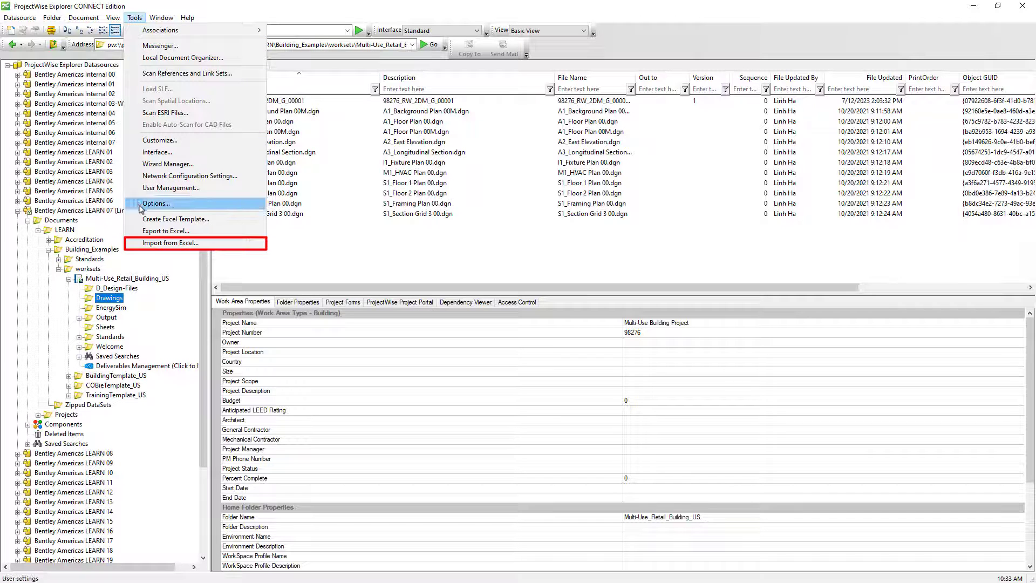
pyautogui.click(169, 242)
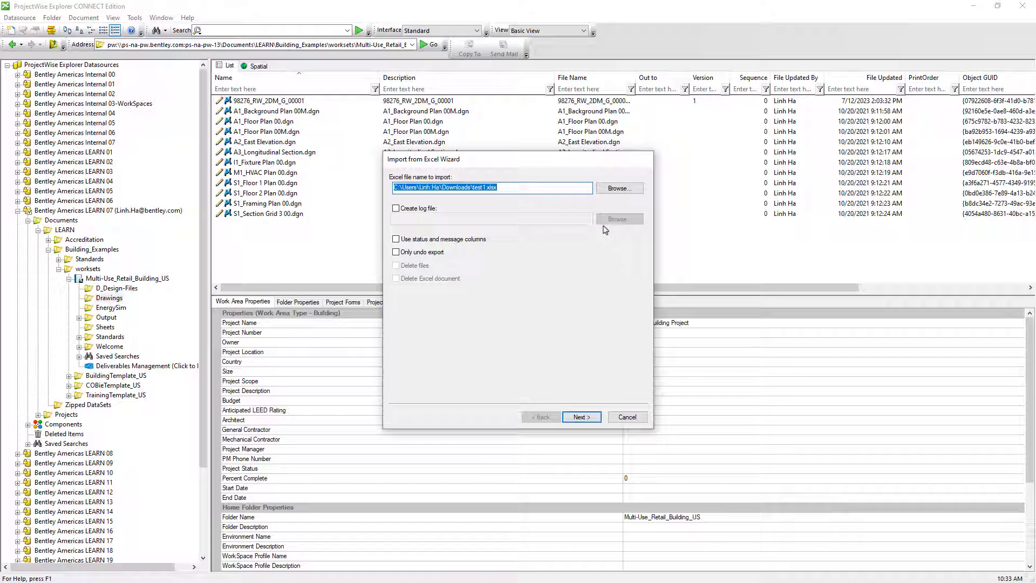
pyautogui.click(618, 188)
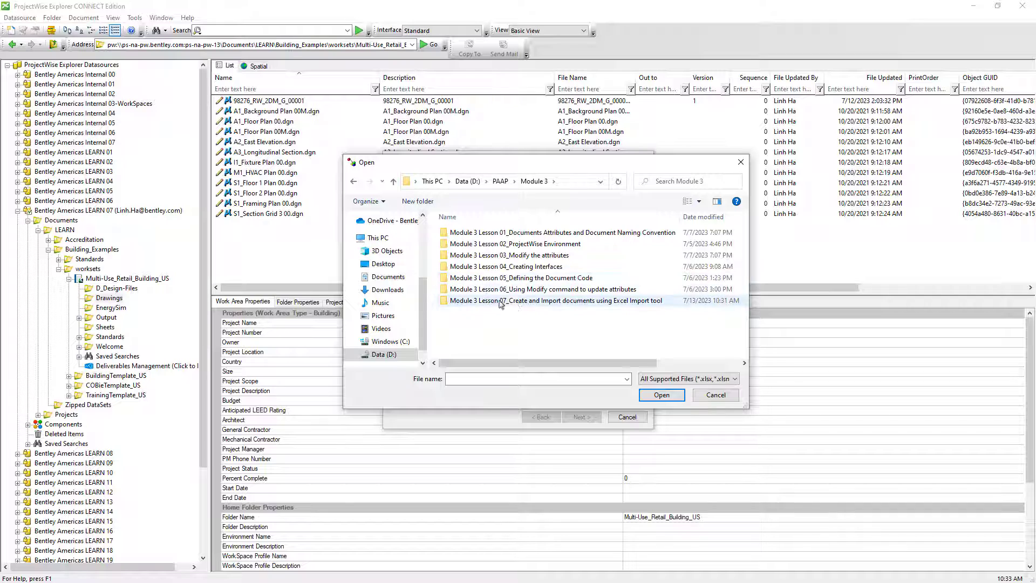
pyautogui.doubleClick(513, 301)
pyautogui.click(502, 255)
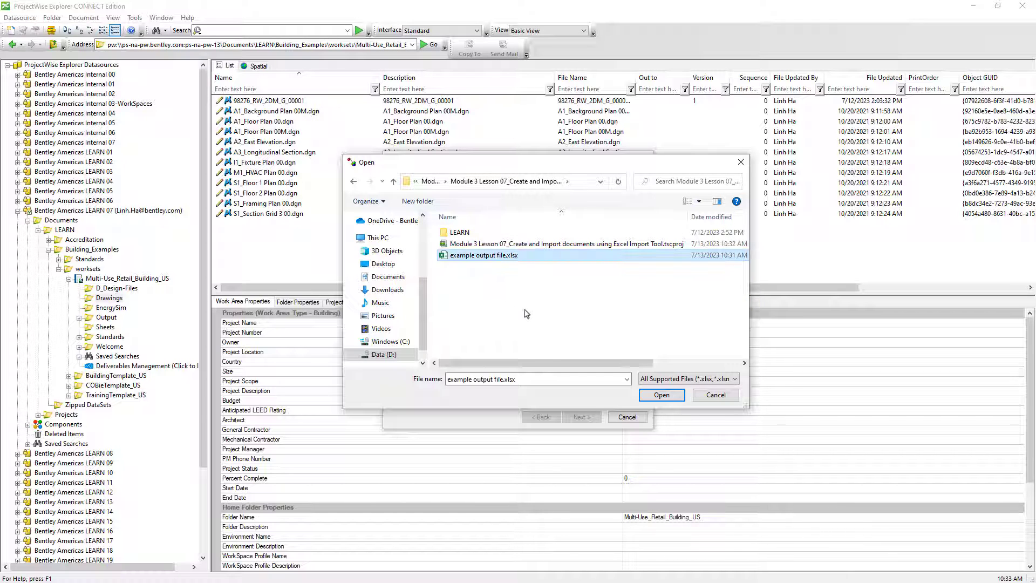
pyautogui.click(660, 395)
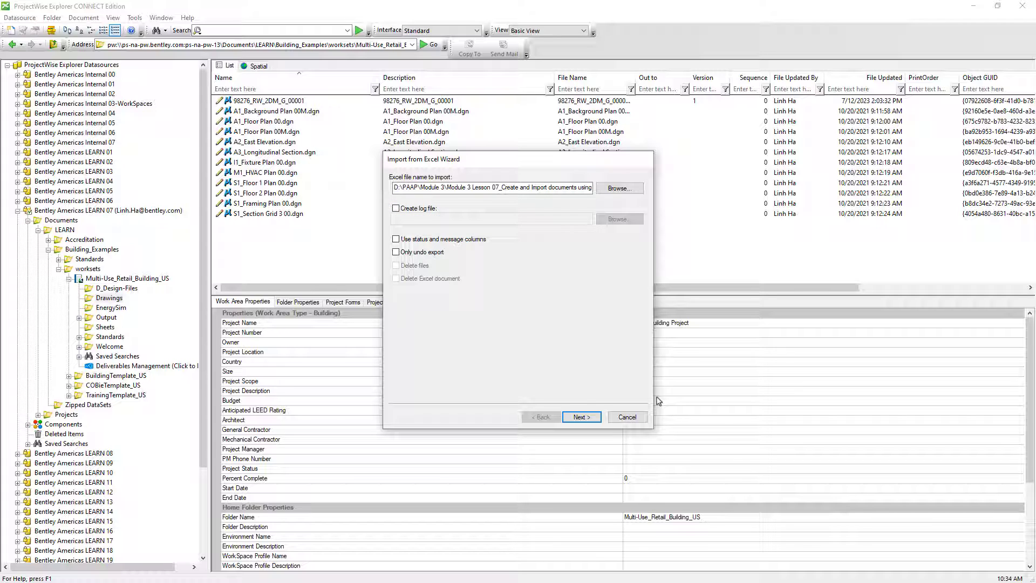
# - Run the import with the MyCompany environment, Standard GUI definitions and the default document creation and update options, and close the wizard
pyautogui.click(581, 416)
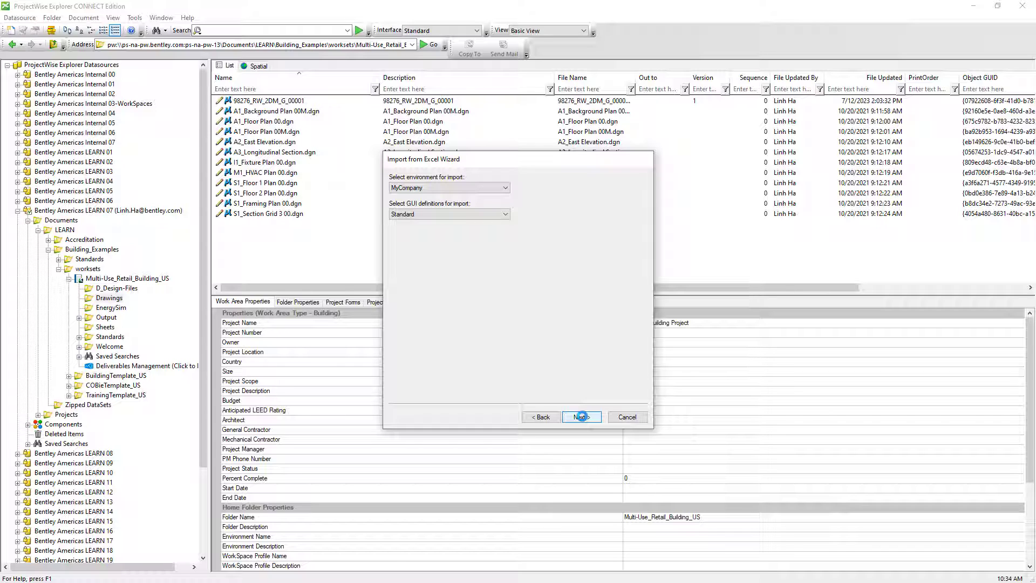
pyautogui.click(581, 417)
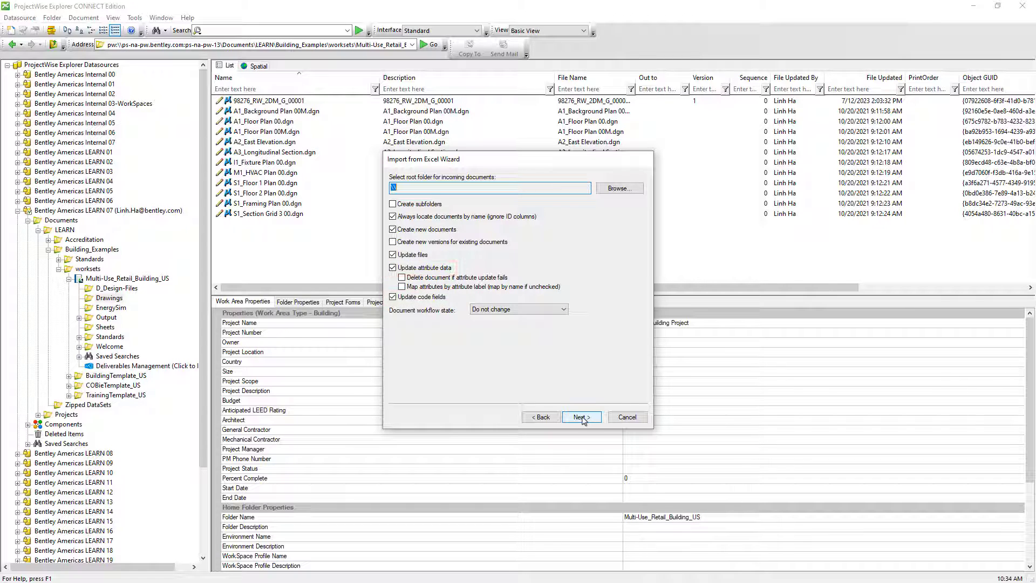
pyautogui.click(580, 417)
pyautogui.click(581, 417)
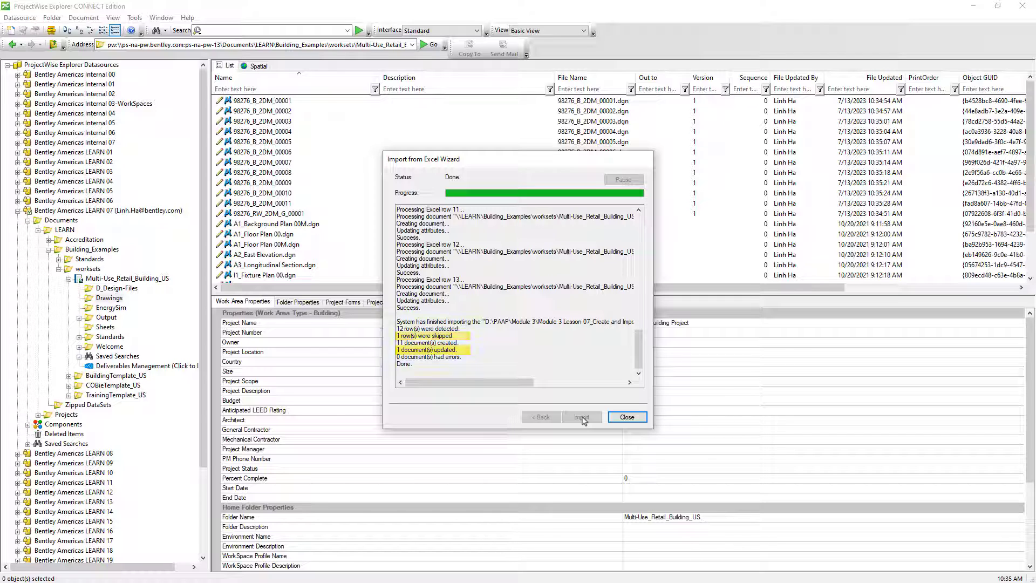
pyautogui.click(625, 417)
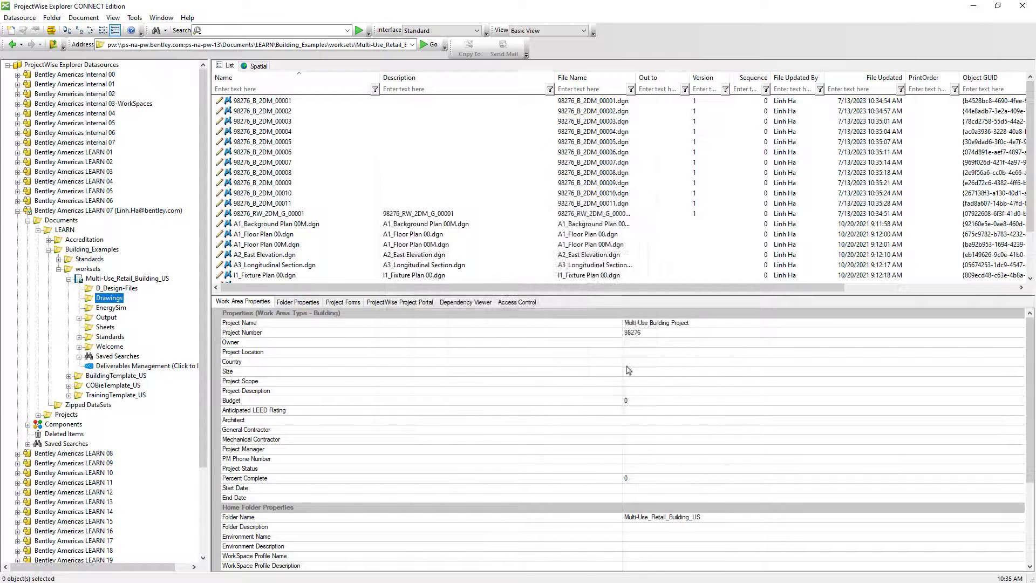
# - Review the general properties and attributes of the imported document 98276_B_2DM_00009, and close its properties
pyautogui.click(296, 183)
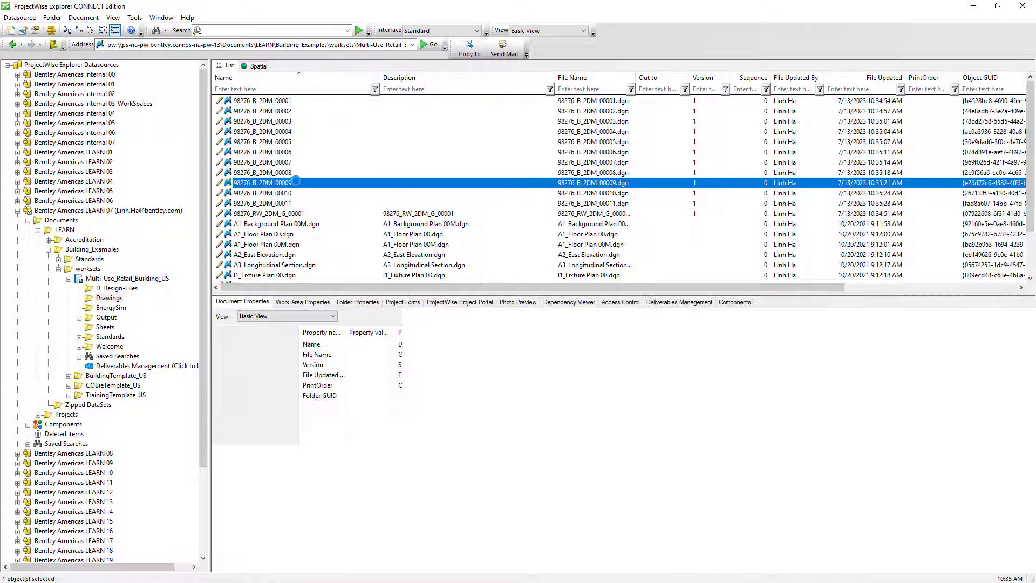
pyautogui.hotkey('alt', 'Return')
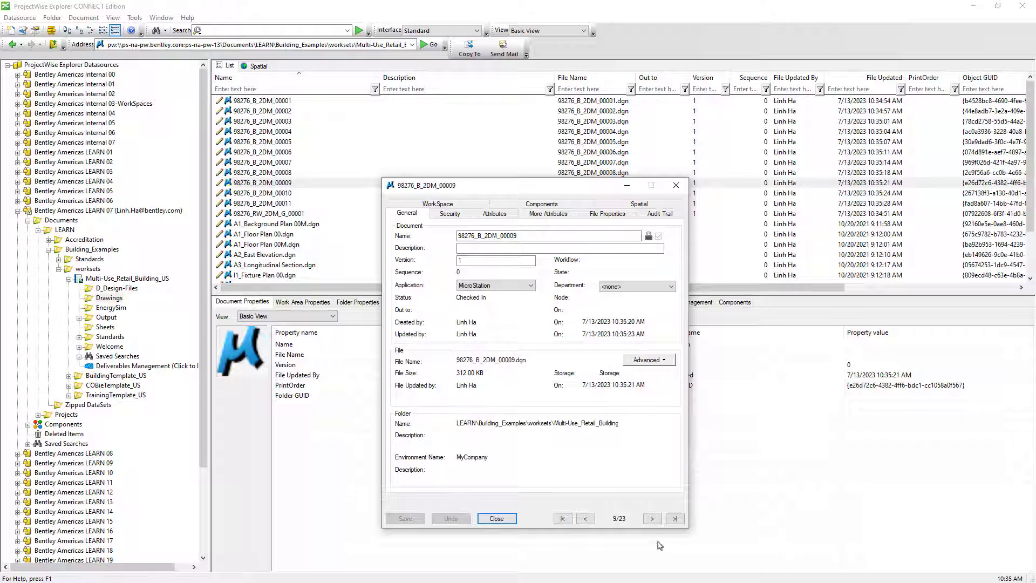
pyautogui.click(494, 213)
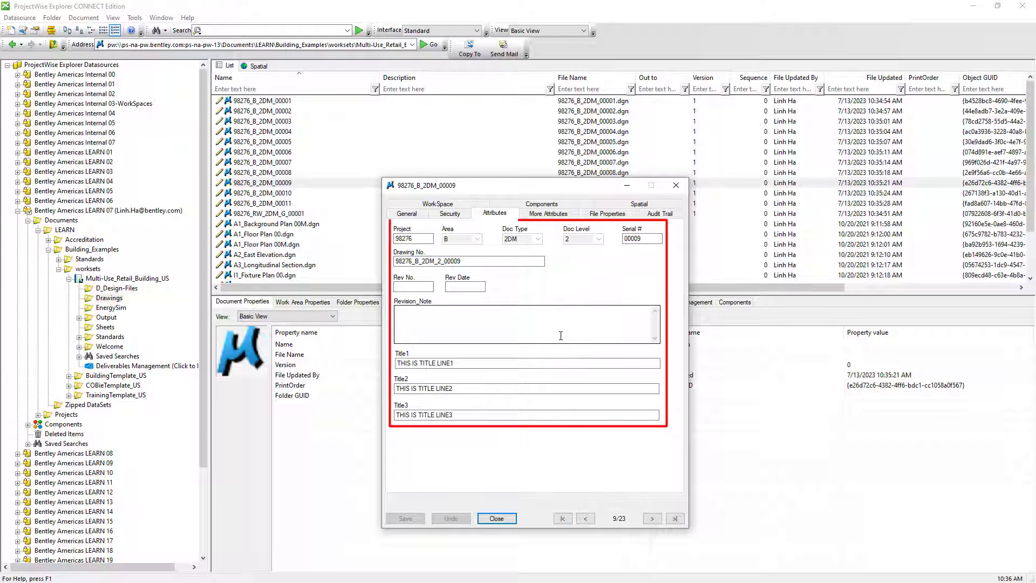
pyautogui.click(496, 518)
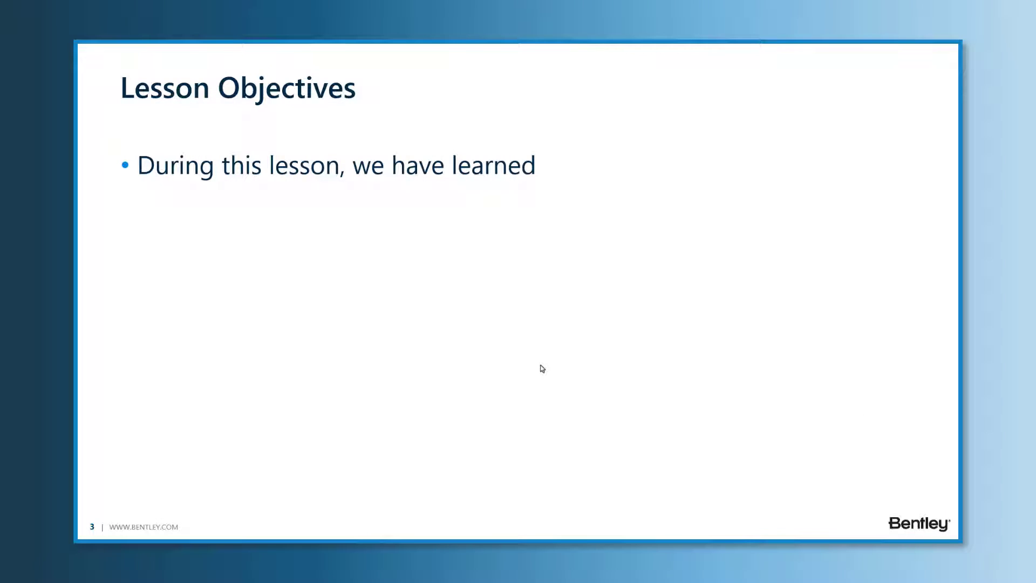